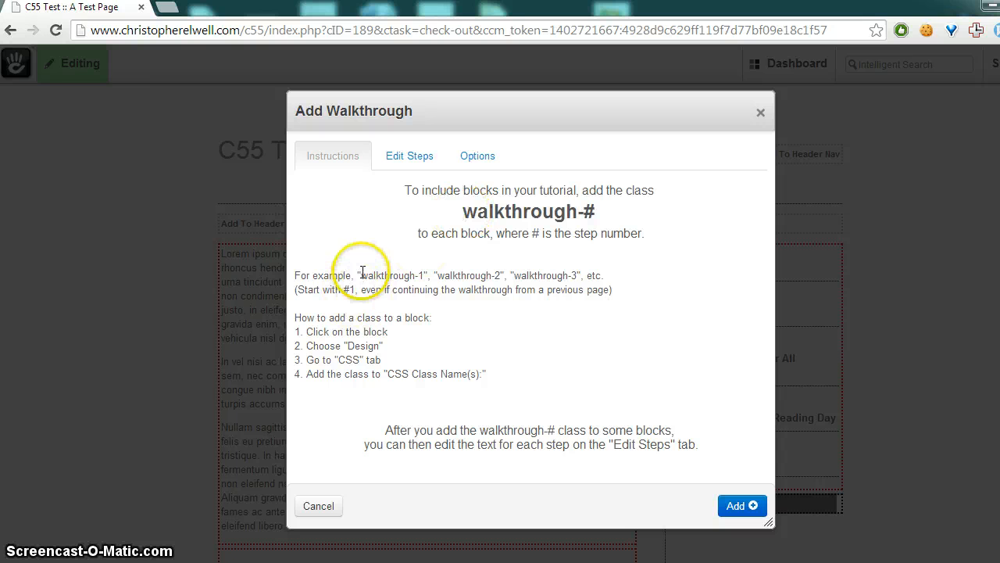
- Review the Walkthrough block's class-naming instructions and add the block to the page's sidebar
{"action": "left_click_drag", "start_coordinate": [360, 276], "coordinate": [405, 275]}
{"action": "left_click", "coordinate": [419, 275]}
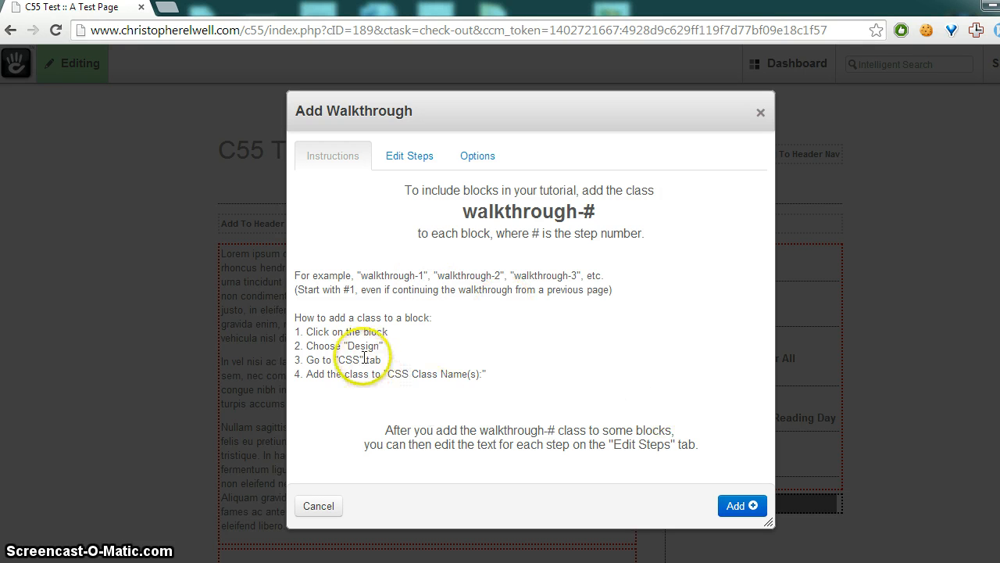
{"action": "left_click_drag", "start_coordinate": [360, 331], "coordinate": [436, 373]}
{"action": "left_click", "coordinate": [436, 373]}
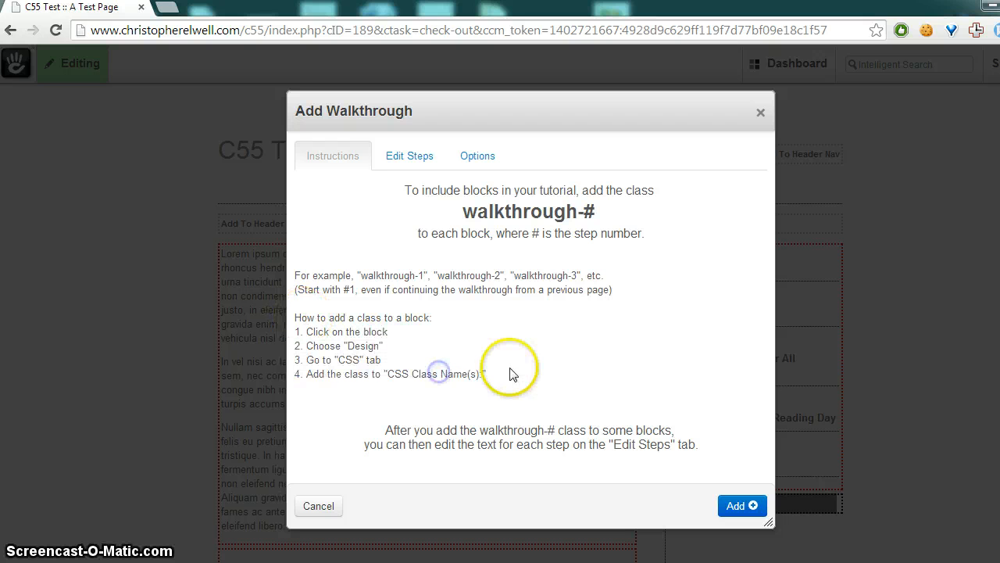
{"action": "left_click", "coordinate": [746, 507]}
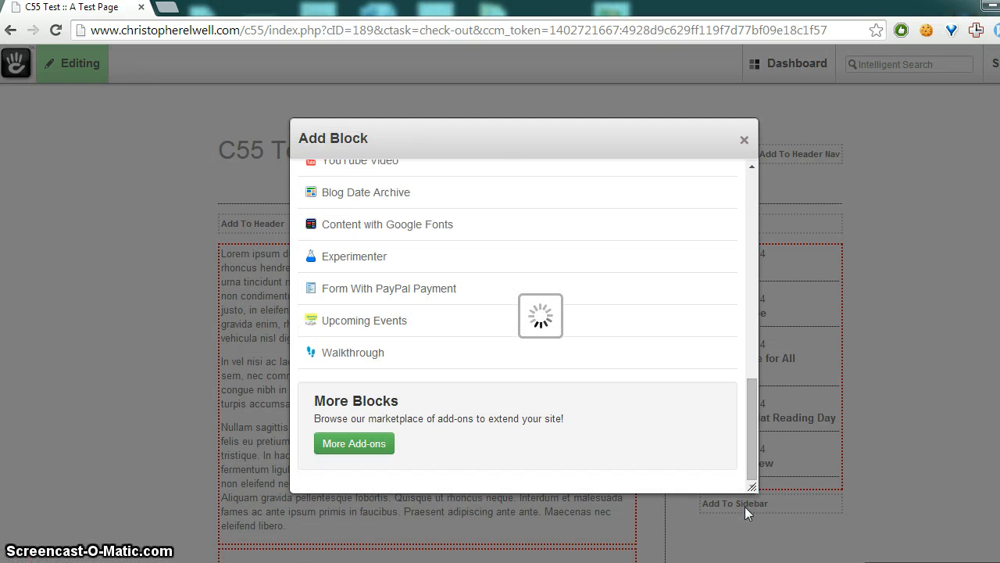
{"action": "scroll", "coordinate": [164, 273], "scroll_direction": "down", "scroll_amount": 1}
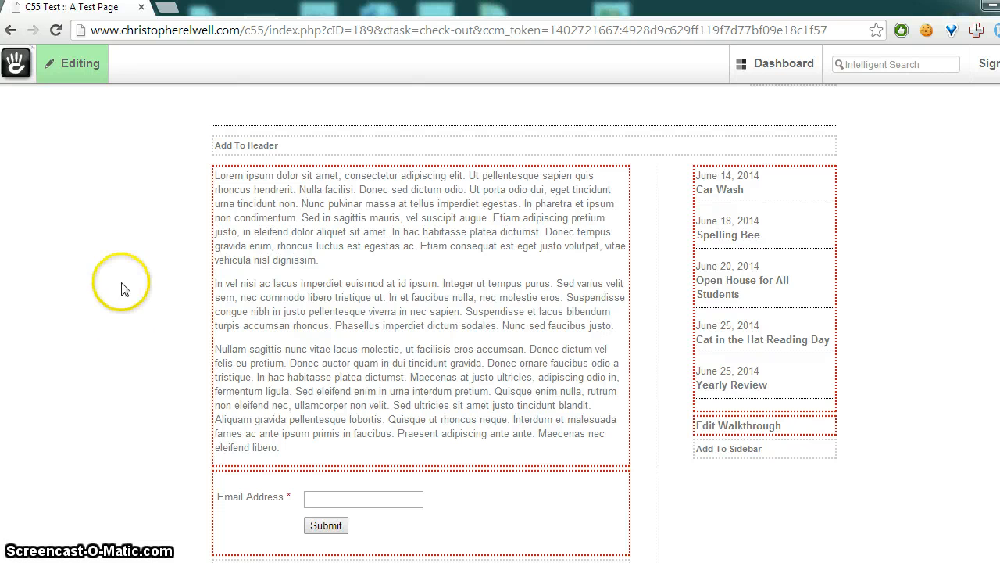
{"action": "left_click", "coordinate": [292, 258]}
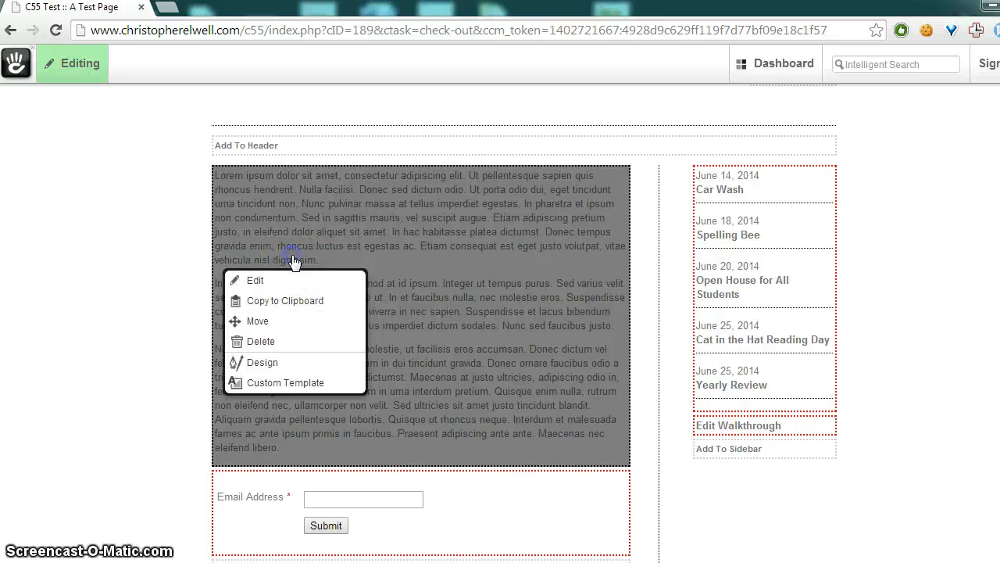
{"action": "left_click", "coordinate": [292, 281]}
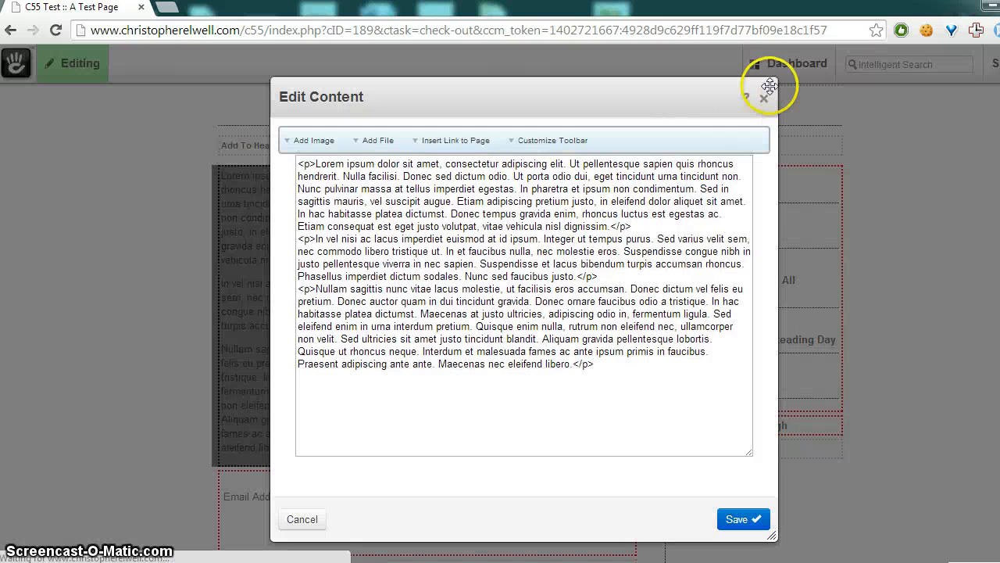
{"action": "left_click", "coordinate": [762, 98]}
- Assign the CSS class walkthrough-1 to the lorem ipsum content block, copying the class name for reuse, and save its styles
{"action": "left_click", "coordinate": [289, 320]}
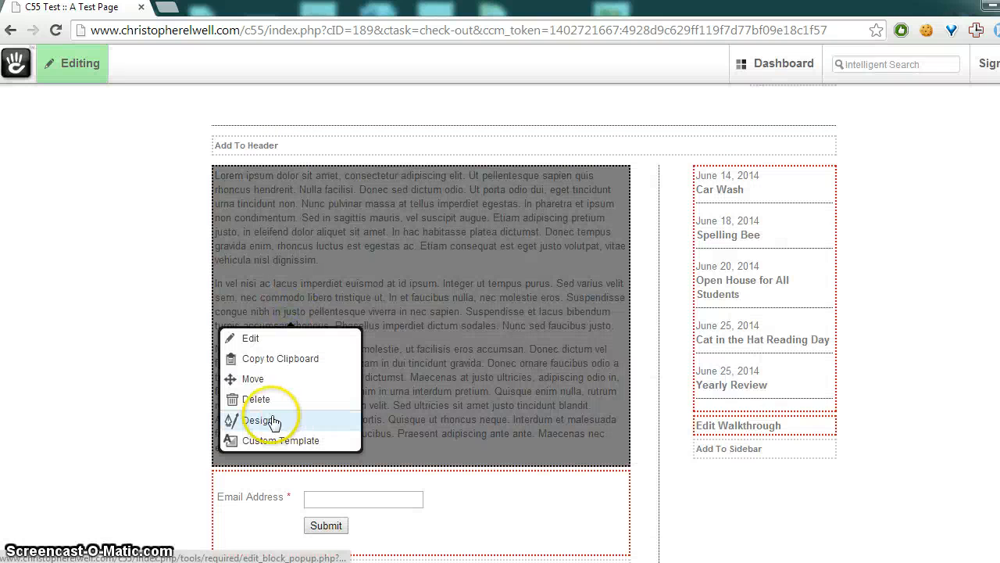
{"action": "left_click", "coordinate": [328, 421]}
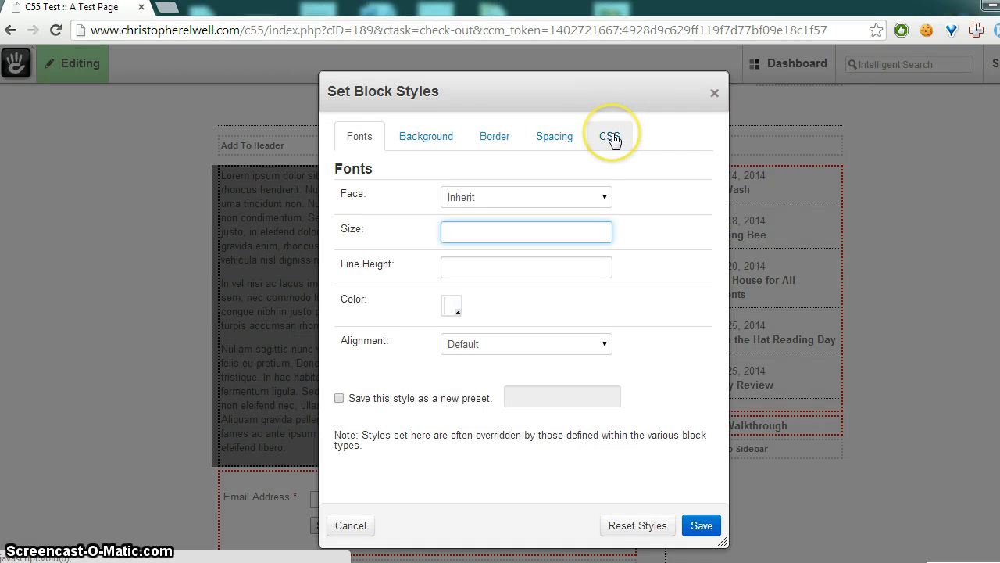
{"action": "left_click", "coordinate": [610, 138]}
{"action": "left_click", "coordinate": [592, 188]}
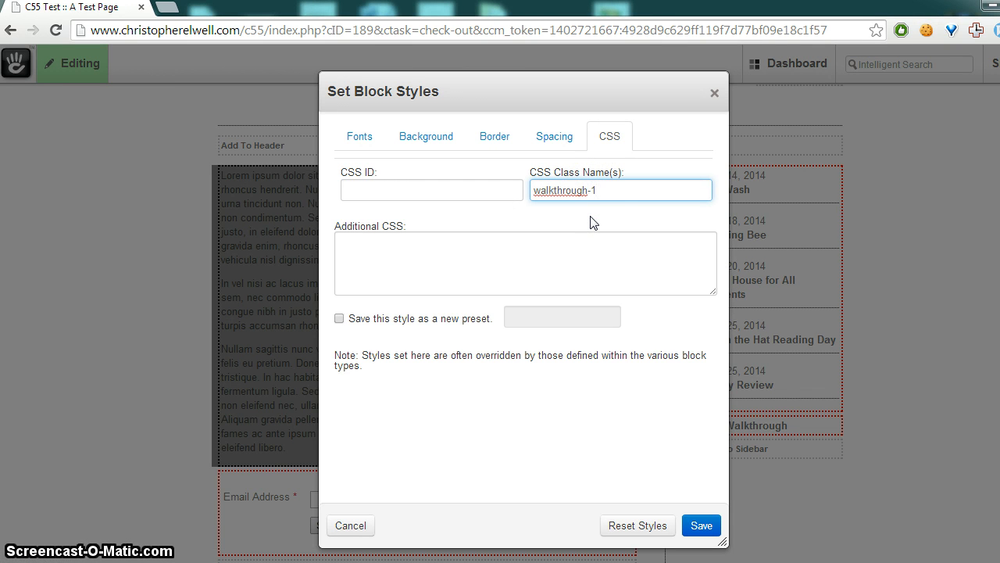
{"action": "type", "text": "walkthrough-1"}
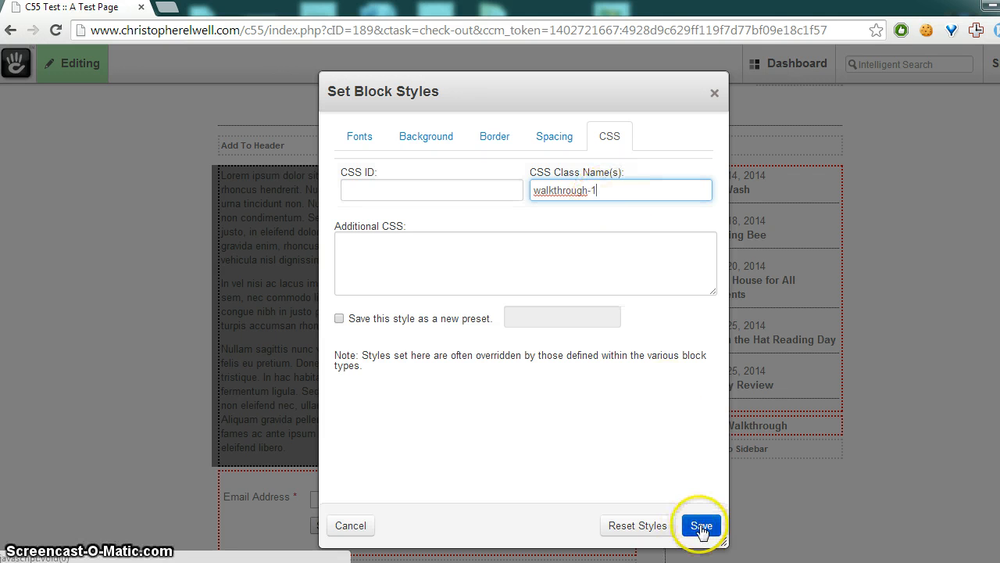
{"action": "left_click_drag", "start_coordinate": [638, 188], "coordinate": [522, 193]}
{"action": "key", "text": "ctrl+c"}
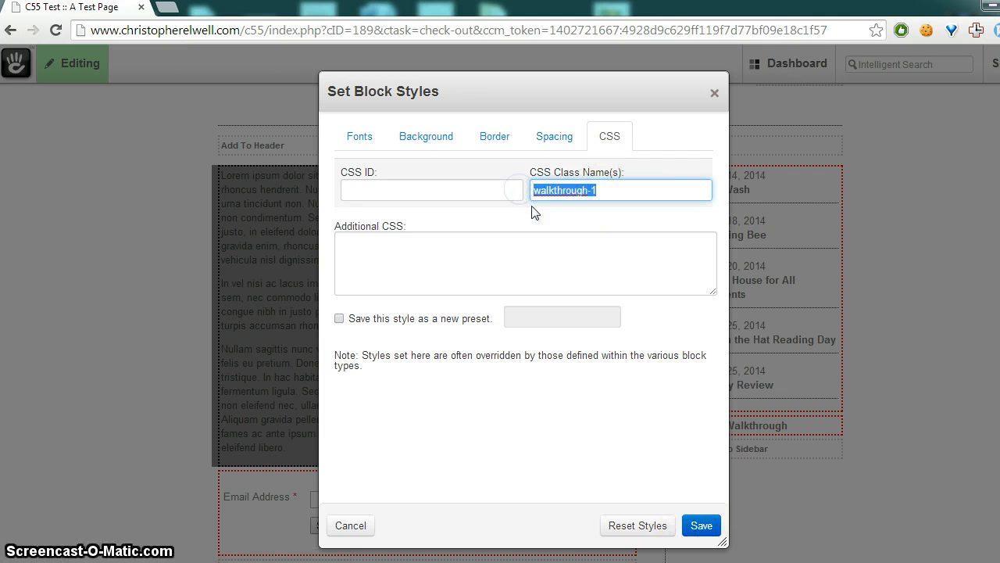
{"action": "left_click", "coordinate": [701, 526]}
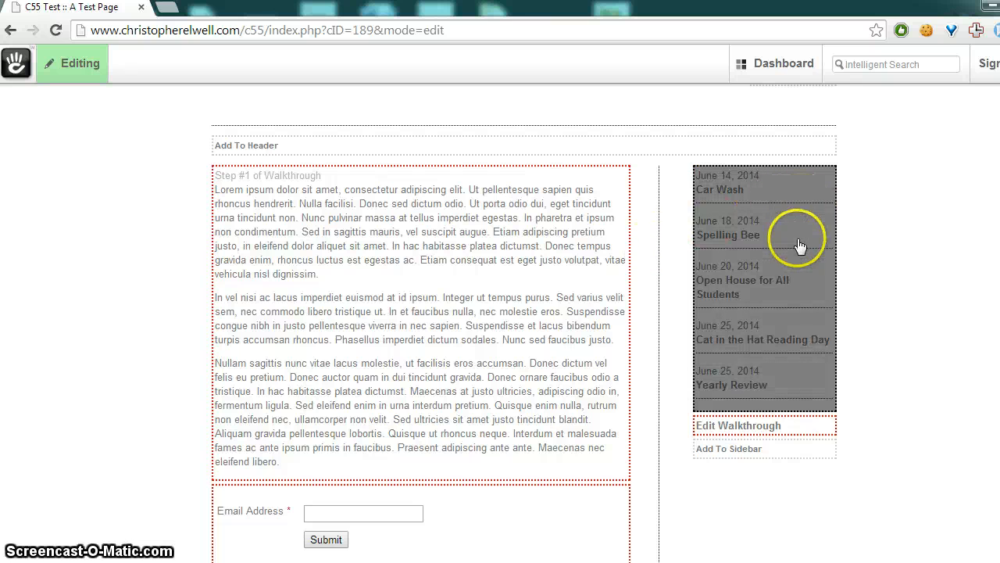
{"action": "left_click", "coordinate": [800, 246]}
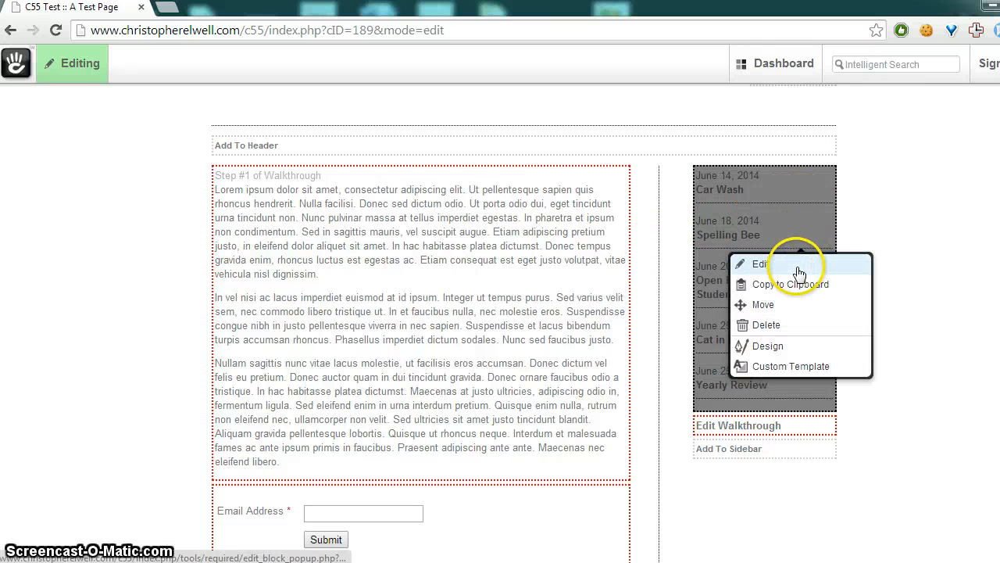
{"action": "left_click", "coordinate": [772, 264]}
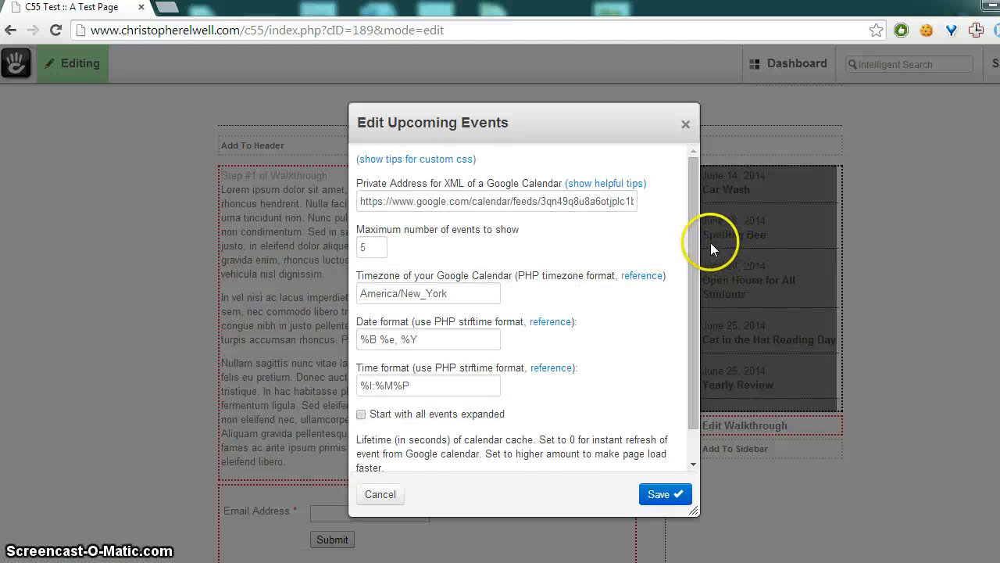
{"action": "left_click", "coordinate": [686, 124]}
- Assign the CSS class walkthrough-2 to the upcoming events block in the sidebar and save its styles
{"action": "left_click", "coordinate": [776, 270]}
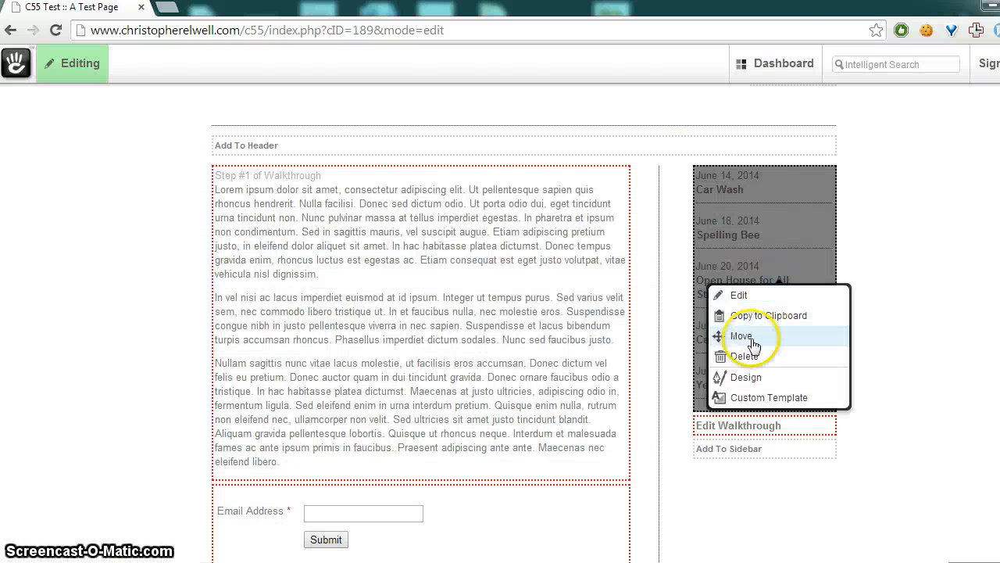
{"action": "left_click", "coordinate": [768, 377]}
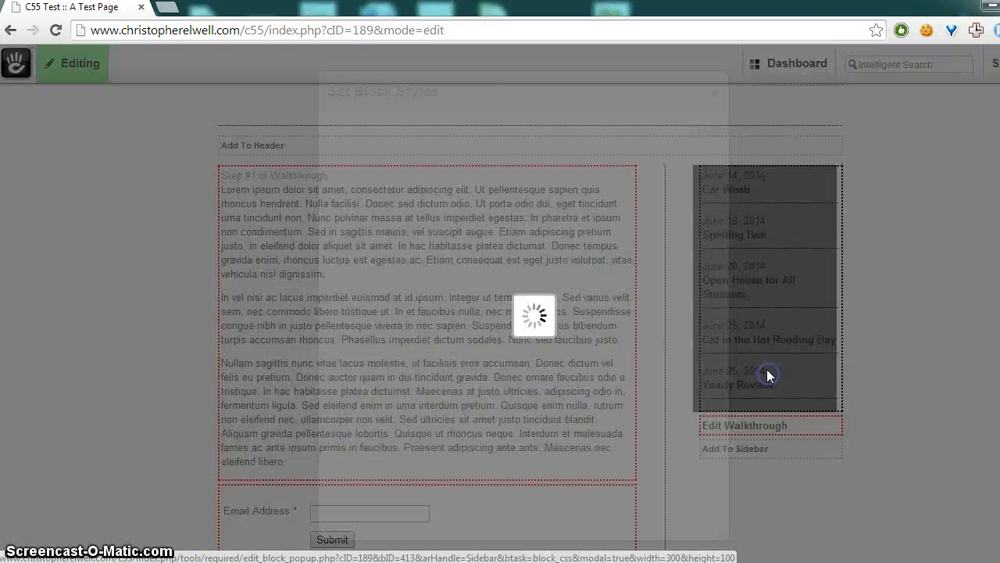
{"action": "left_click", "coordinate": [612, 136]}
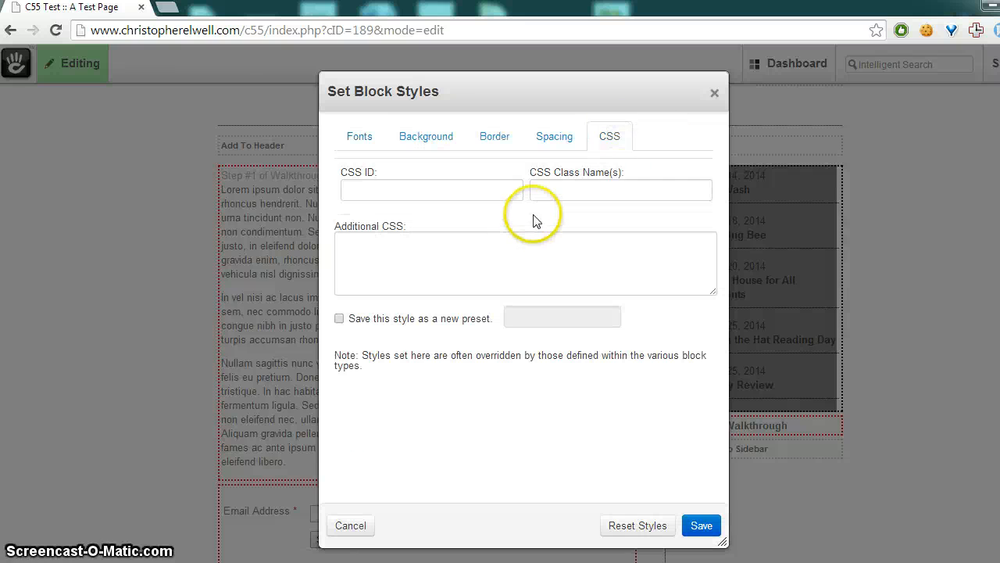
{"action": "left_click", "coordinate": [553, 196]}
{"action": "key", "text": "ctrl+v"}
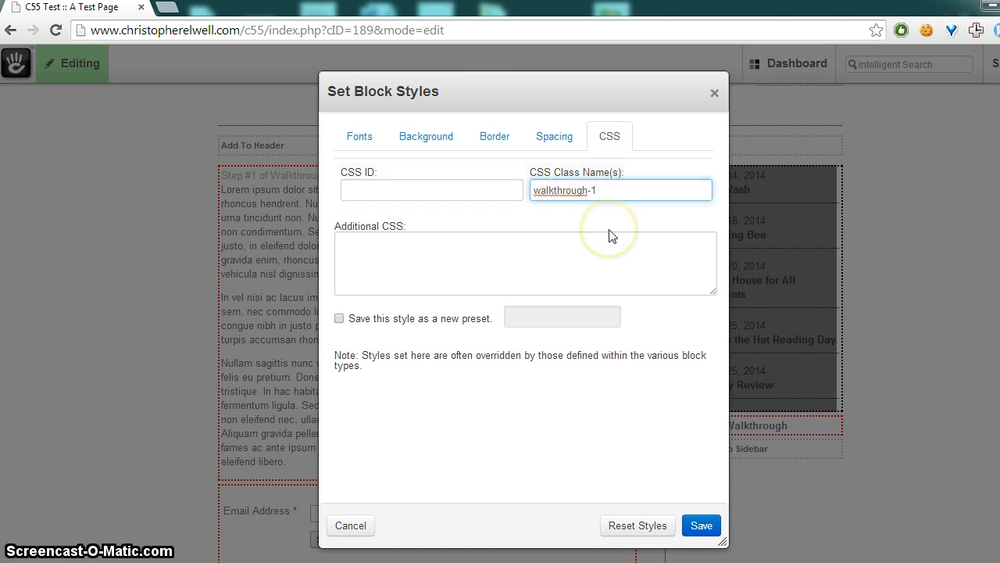
{"action": "key", "text": "BackSpace"}
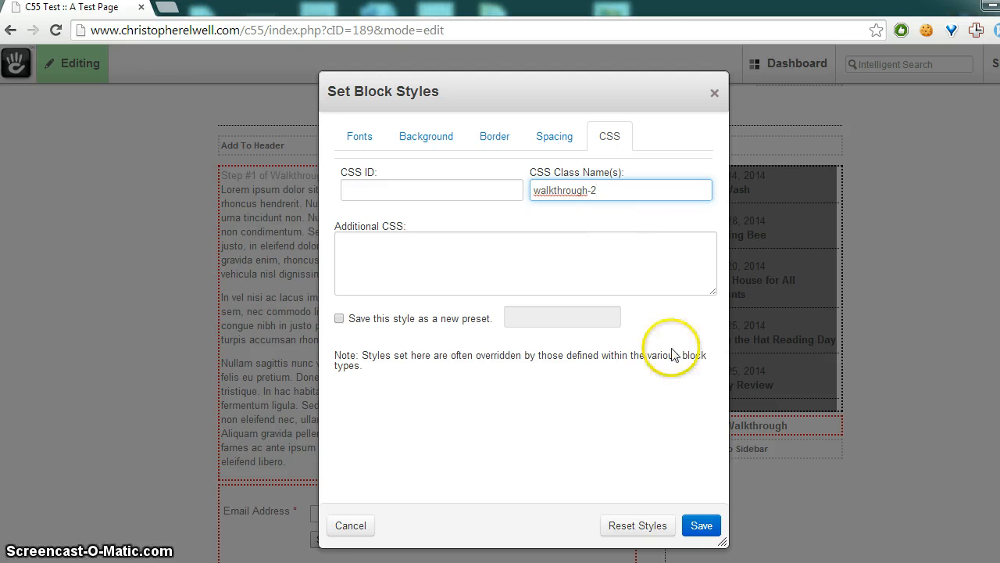
{"action": "left_click", "coordinate": [701, 527]}
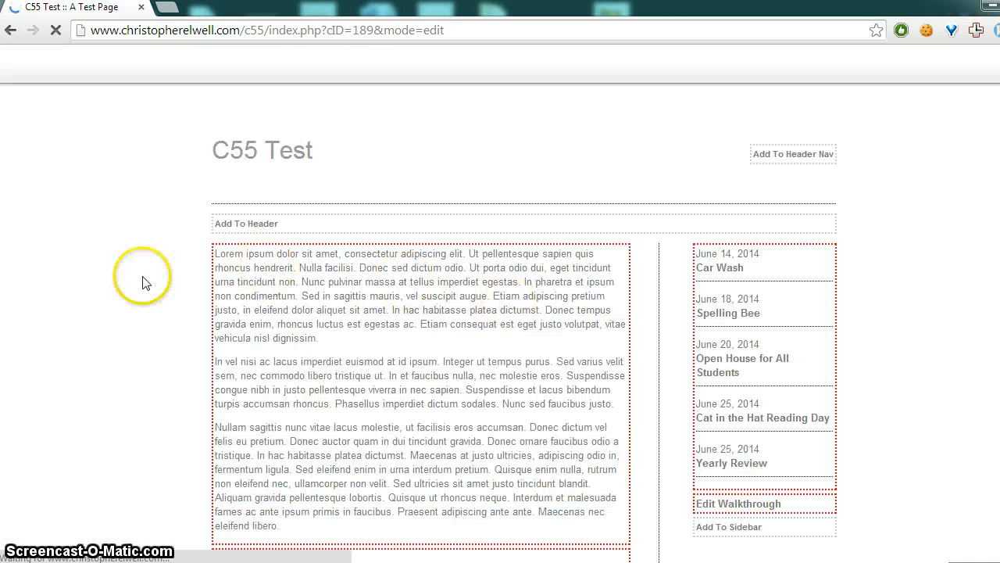
- Assign the CSS class walkthrough-3 to the Email Address form block and save its styles
{"action": "scroll", "coordinate": [141, 279], "scroll_direction": "down", "scroll_amount": 3}
{"action": "left_click", "coordinate": [461, 433]}
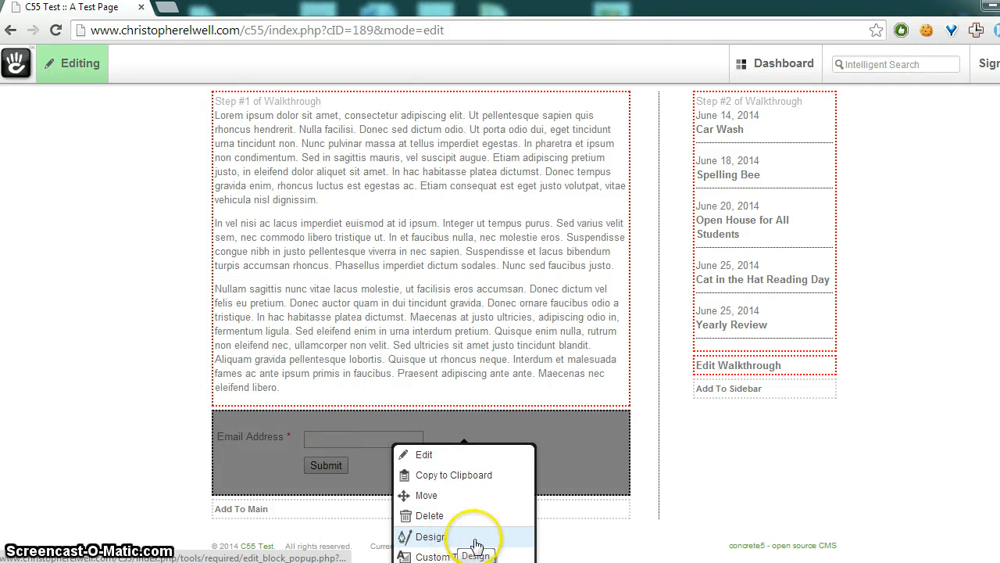
{"action": "left_click", "coordinate": [482, 538]}
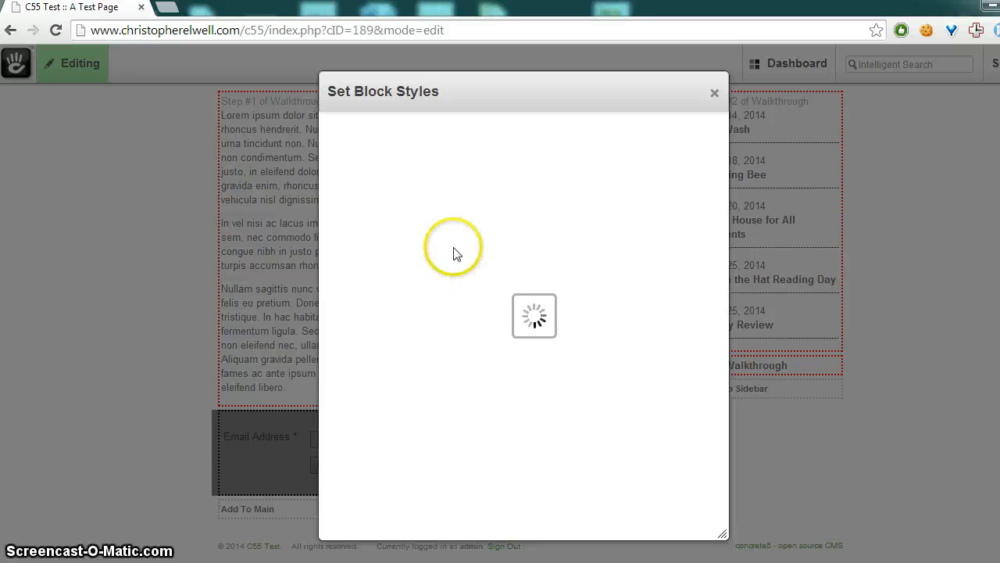
{"action": "left_click", "coordinate": [608, 138]}
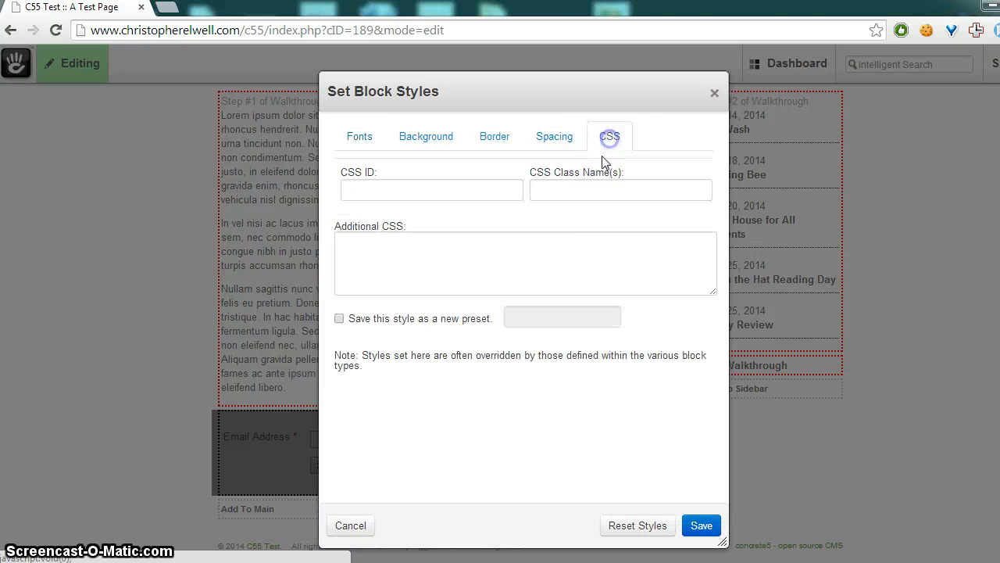
{"action": "left_click", "coordinate": [565, 196]}
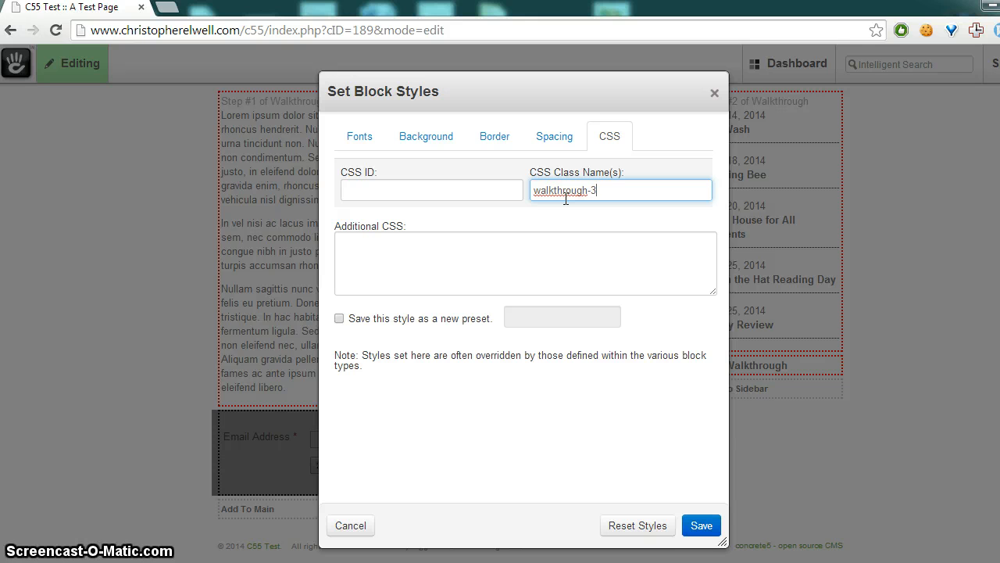
{"action": "left_click", "coordinate": [700, 525]}
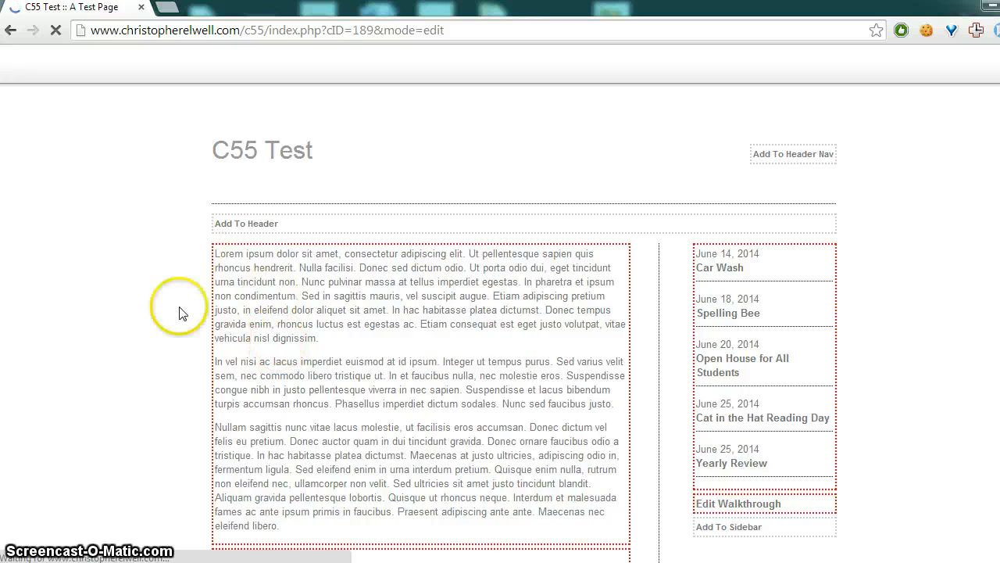
{"action": "scroll", "coordinate": [157, 301], "scroll_direction": "down", "scroll_amount": 2}
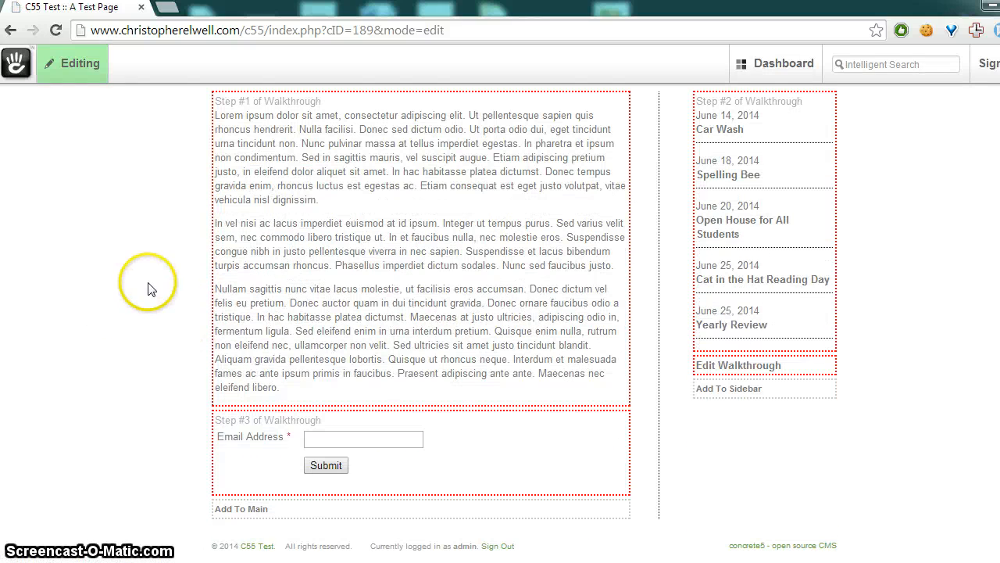
{"action": "scroll", "coordinate": [152, 293], "scroll_direction": "up", "scroll_amount": 1}
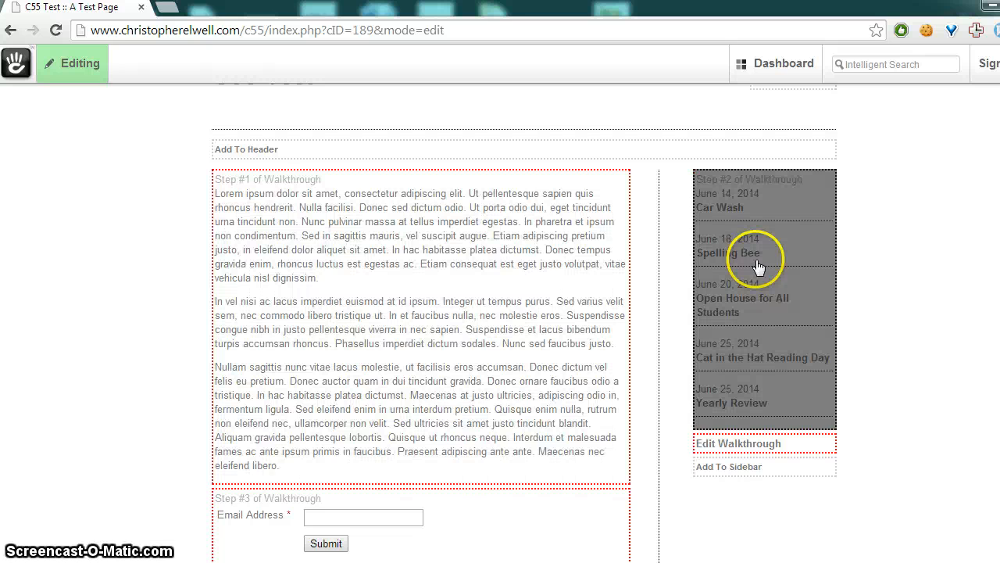
{"action": "scroll", "coordinate": [754, 266], "scroll_direction": "down", "scroll_amount": 1}
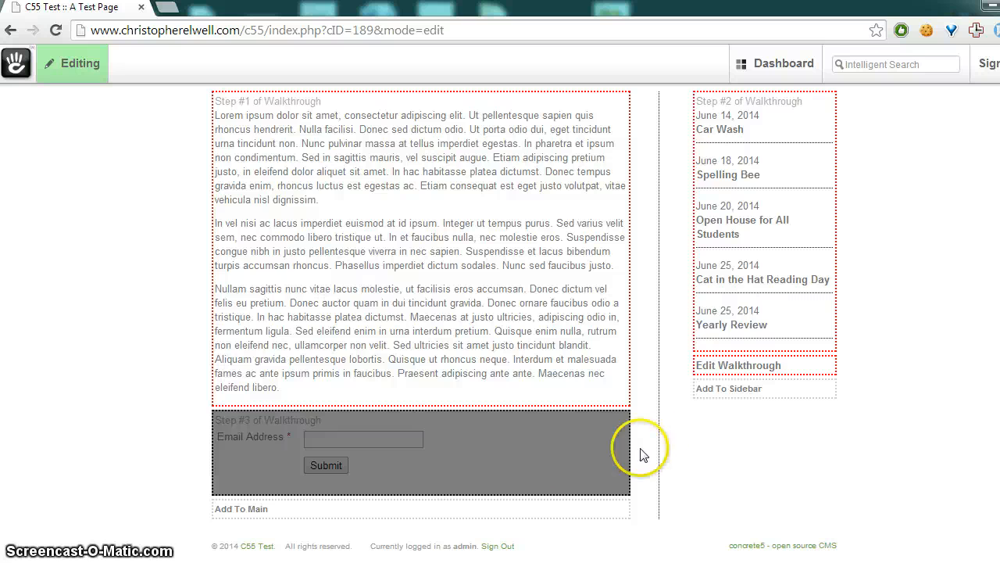
{"action": "scroll", "coordinate": [654, 445], "scroll_direction": "up", "scroll_amount": 1}
{"action": "scroll", "coordinate": [655, 447], "scroll_direction": "down", "scroll_amount": 1}
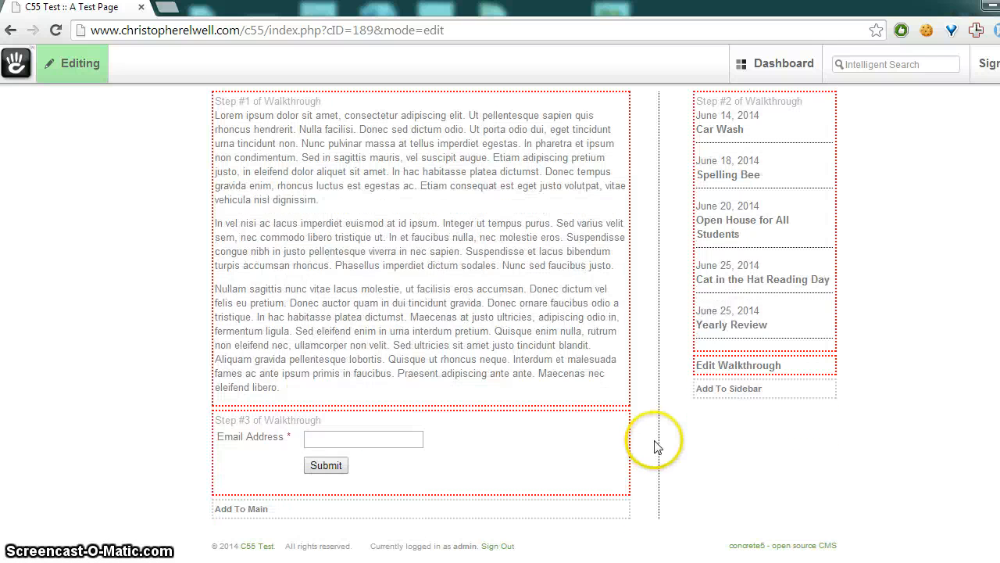
- Open the sidebar's Walkthrough block for editing, review its class-naming instructions and bring up the step texts
{"action": "left_click", "coordinate": [712, 369]}
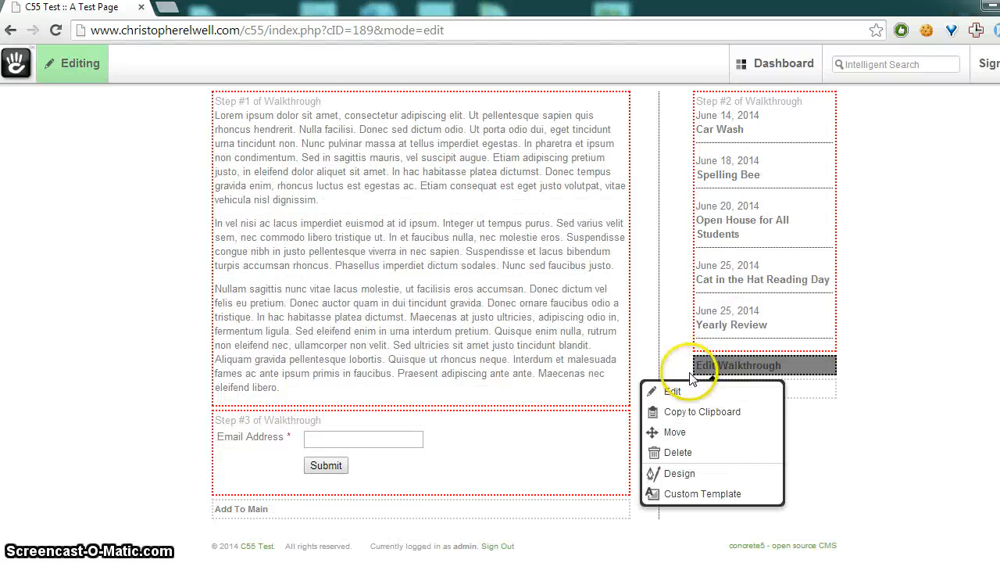
{"action": "left_click", "coordinate": [693, 393]}
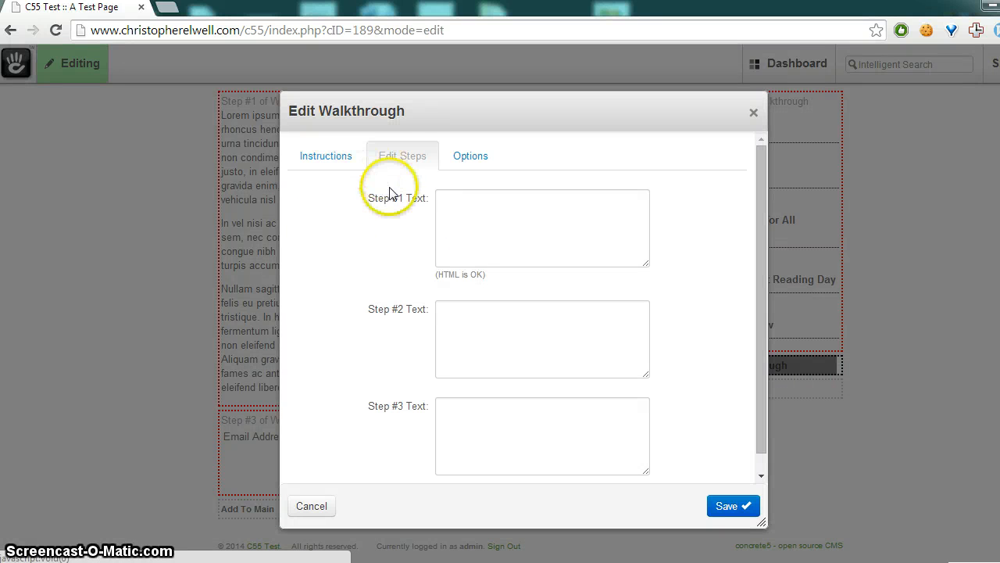
{"action": "left_click", "coordinate": [341, 165]}
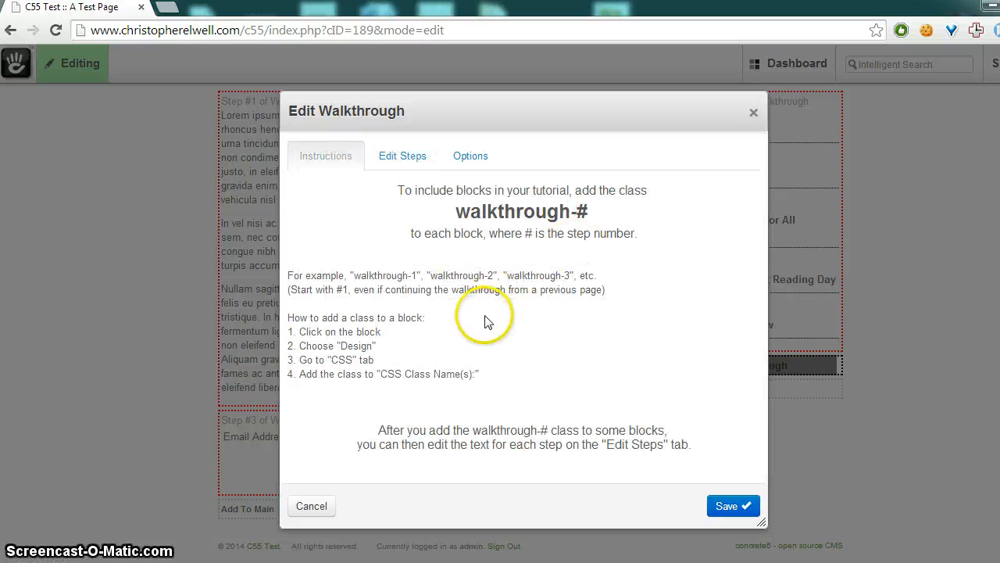
{"action": "left_click", "coordinate": [402, 158]}
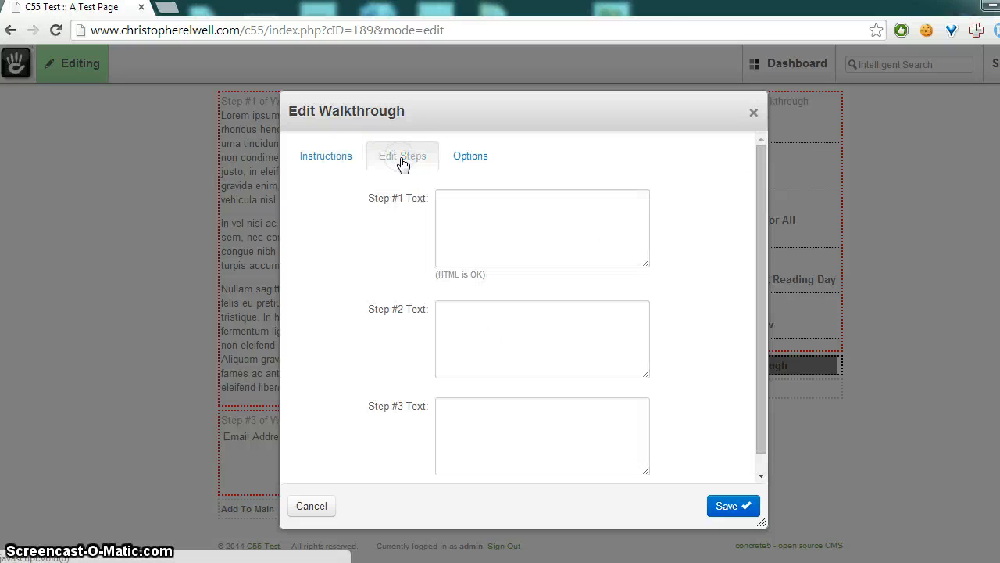
- Set the Step #1 text to "Hi, and welcome to my site. Here is some information." and Step #2 to "Please have a look at our upcoming events!"
{"action": "left_click", "coordinate": [509, 217]}
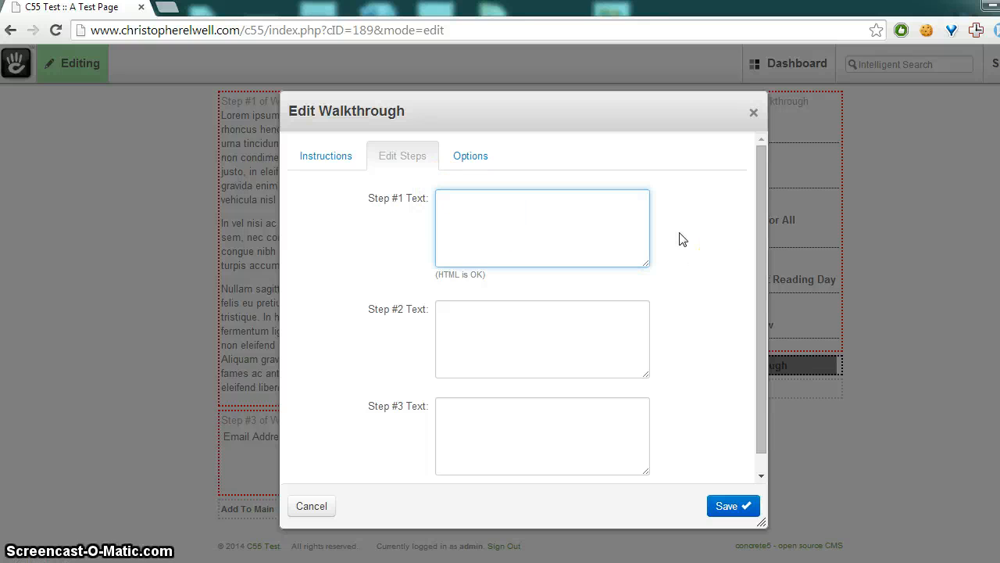
{"action": "type", "text": "Hi, and welcome to my s"}
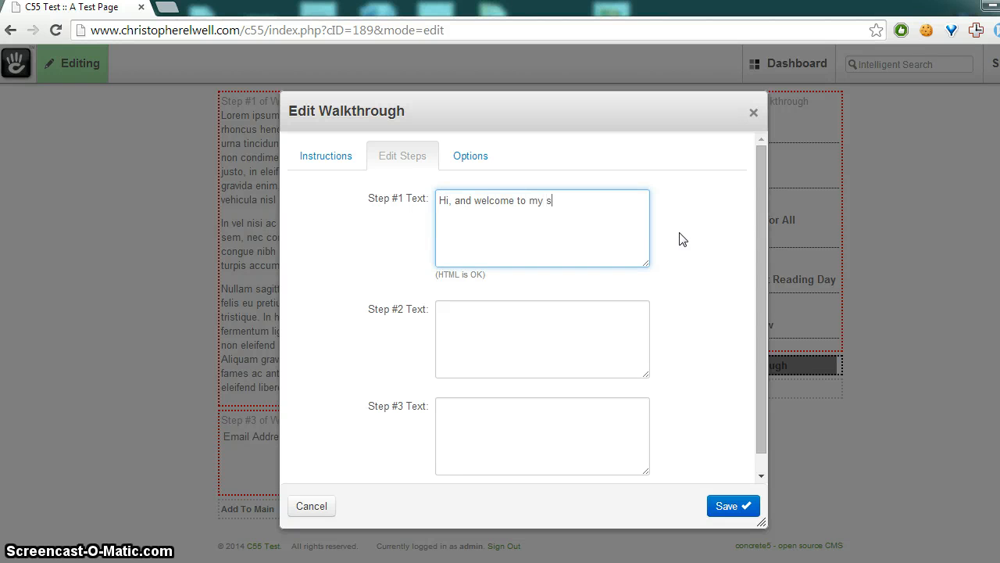
{"action": "type", "text": "ite. Here is some information."}
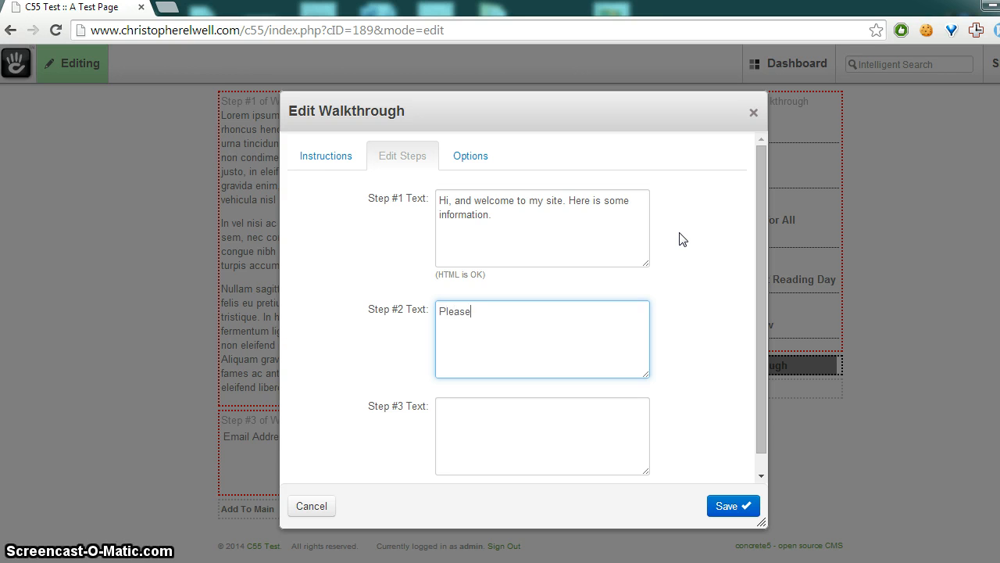
{"action": "type", "text": "a look at our upcomi"}
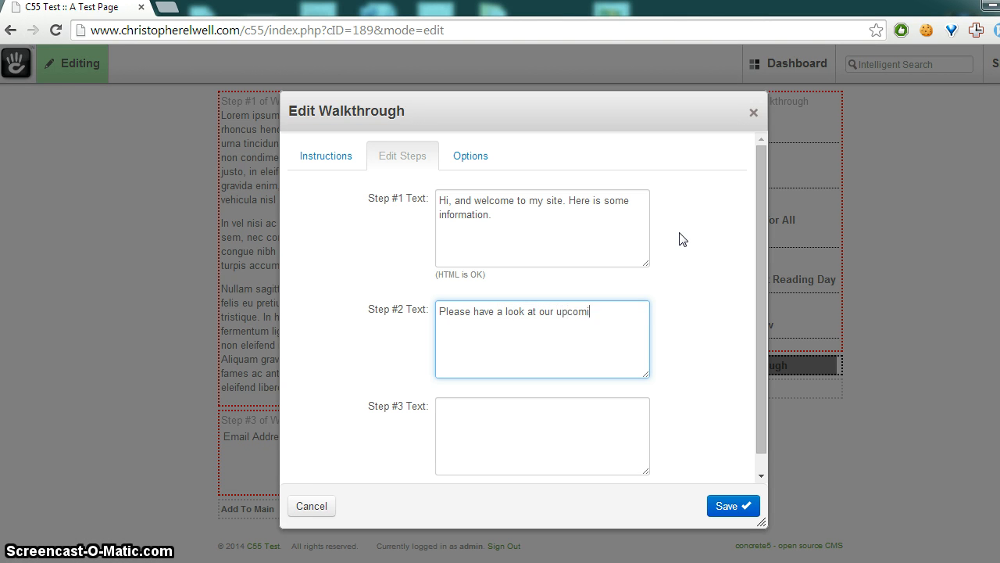
{"action": "type", "text": "ents!"}
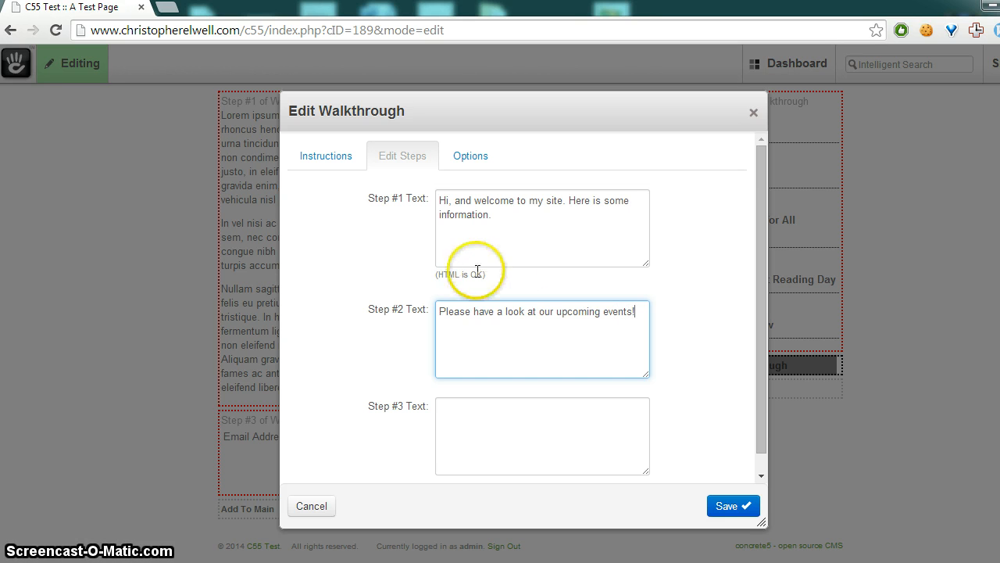
- Make the word "Please" in the Step #2 text bold by wrapping it in <strong> and </strong> tags
{"action": "left_click_drag", "start_coordinate": [486, 275], "coordinate": [439, 275]}
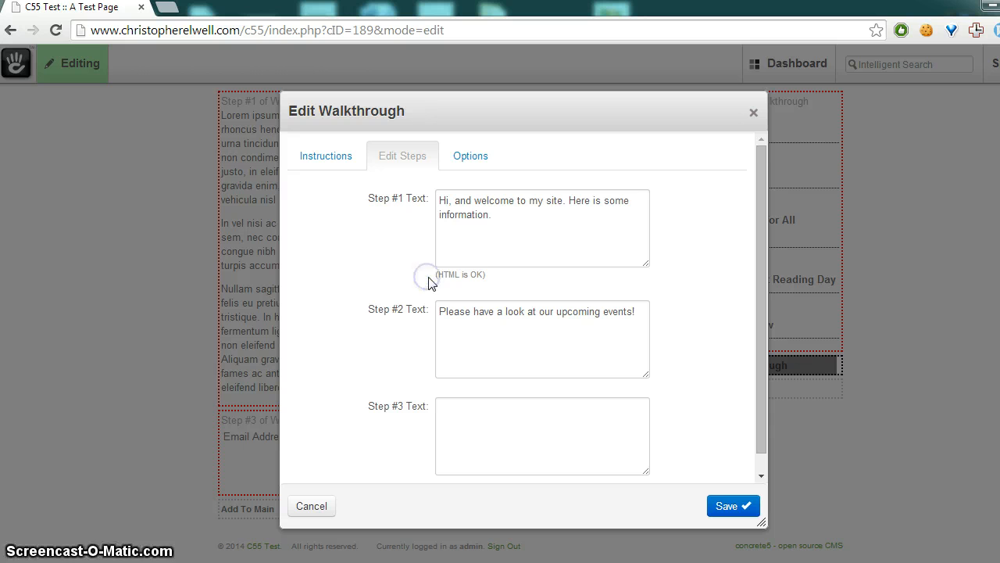
{"action": "scroll", "coordinate": [427, 279], "scroll_direction": "down", "scroll_amount": 1}
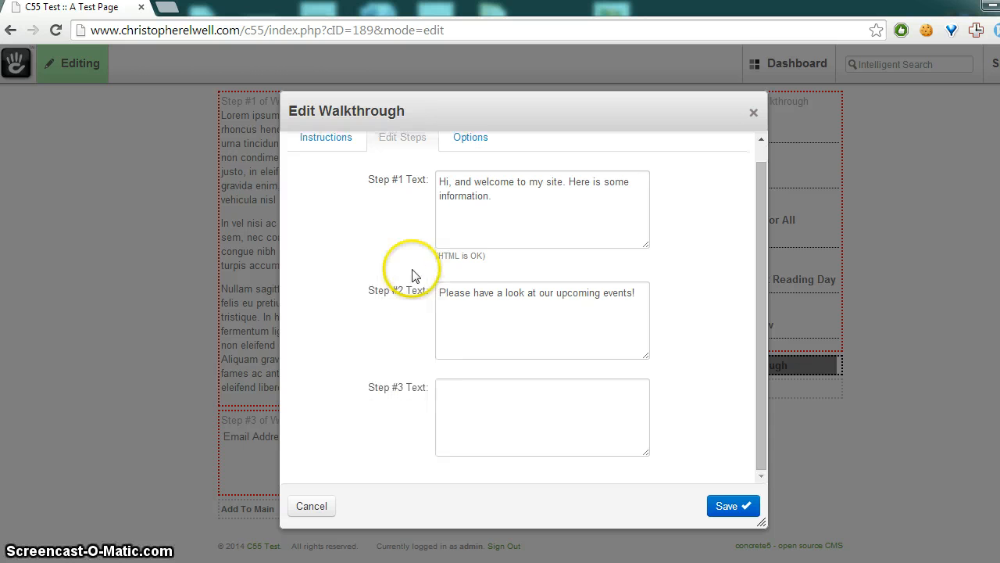
{"action": "left_click", "coordinate": [440, 298]}
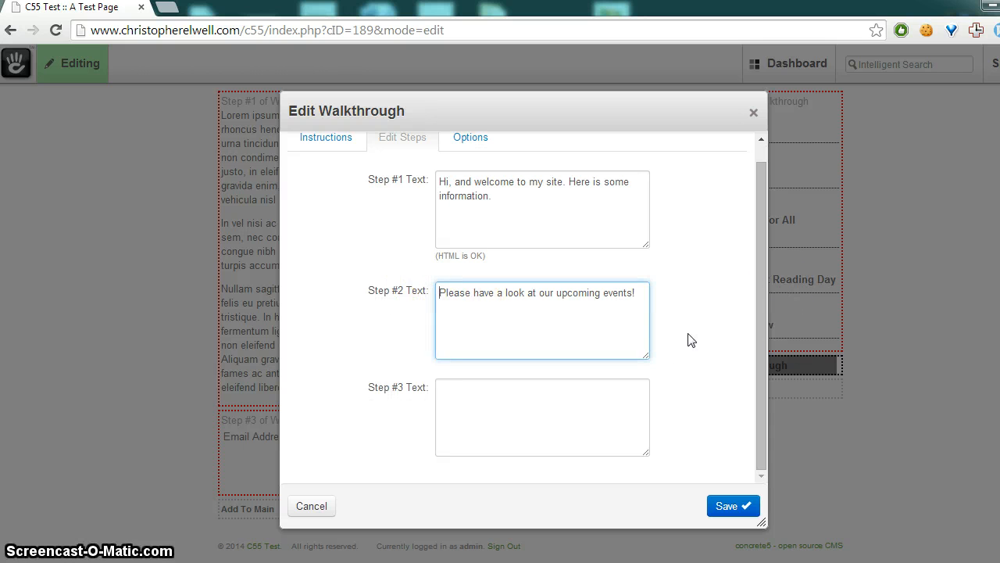
{"action": "type", "text": "<strong"}
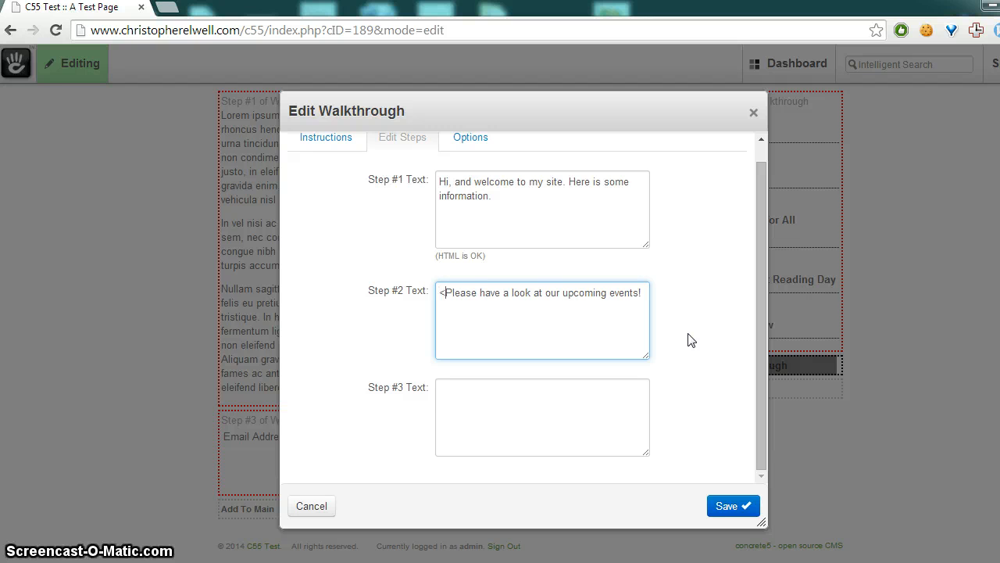
{"action": "type", "text": ">Please"}
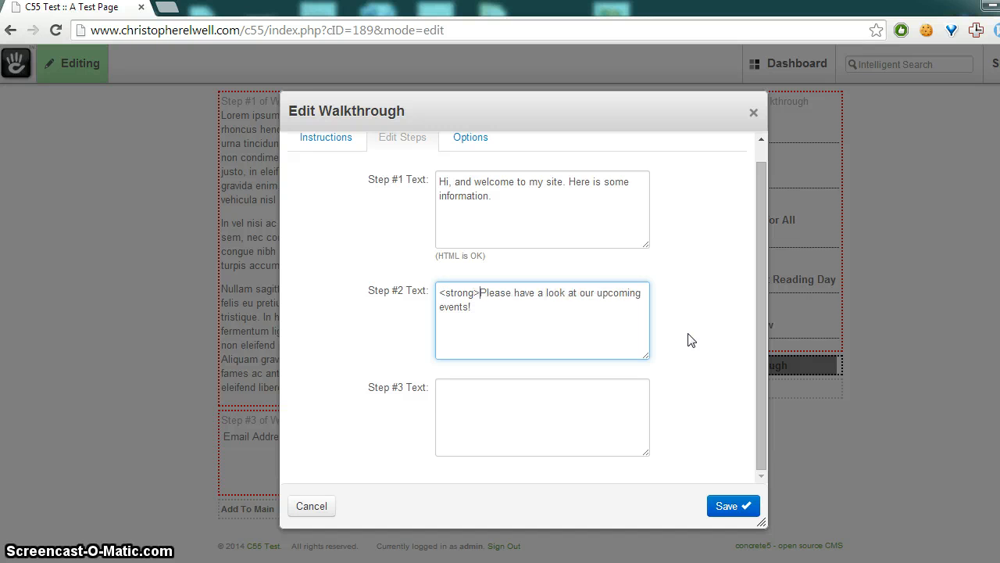
{"action": "type", "text": "</strong>"}
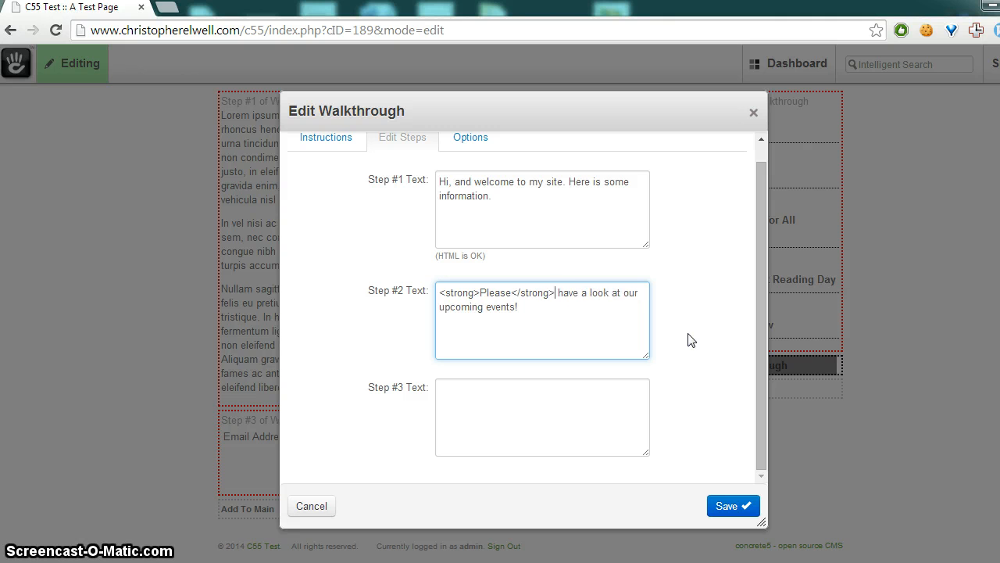
{"action": "left_click", "coordinate": [693, 330]}
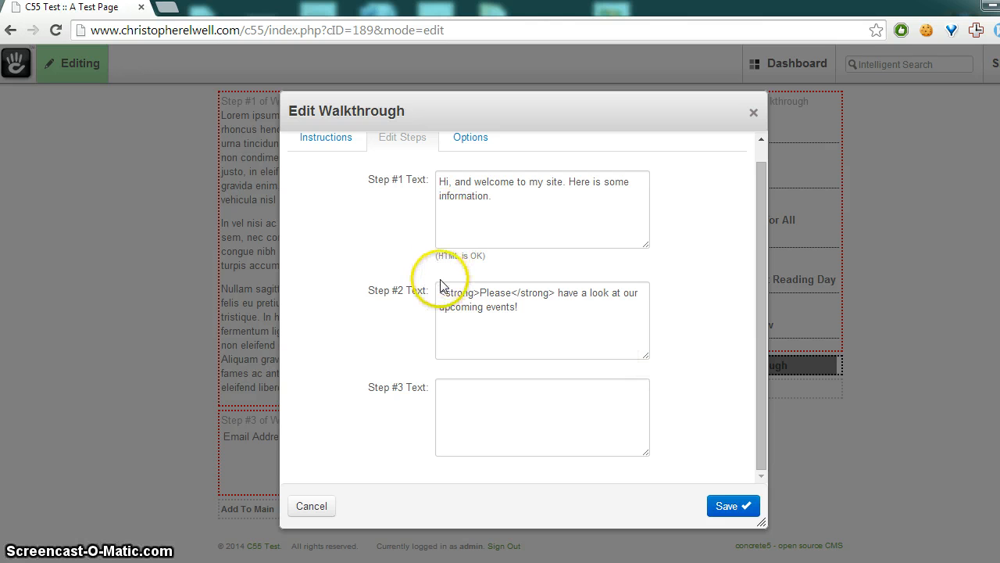
- Set the Step #3 text to "Please also sign up for our Newsletter. Thanks!"
{"action": "left_click", "coordinate": [497, 403]}
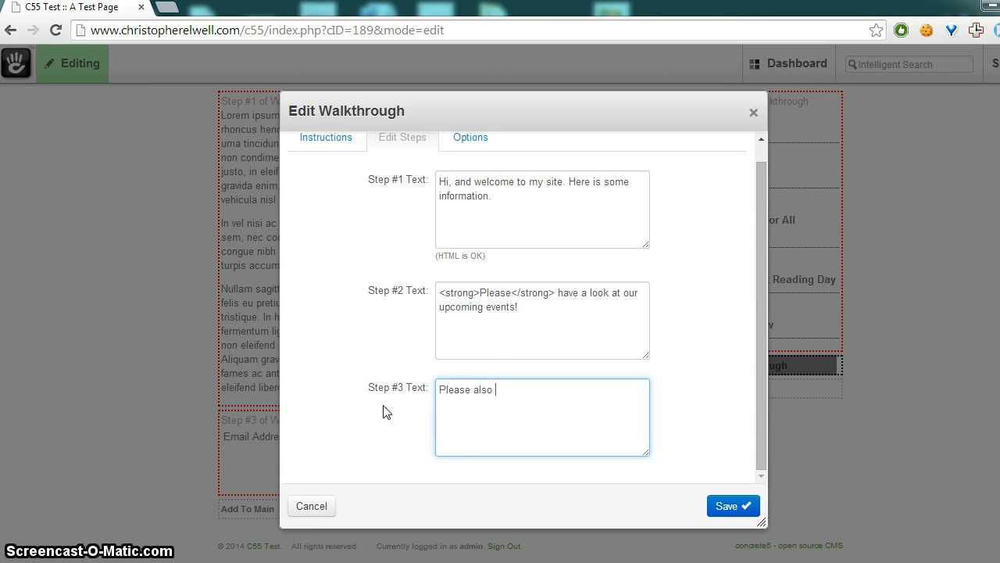
{"action": "type", "text": "Please also sign up for our Newsletter. Thanks!"}
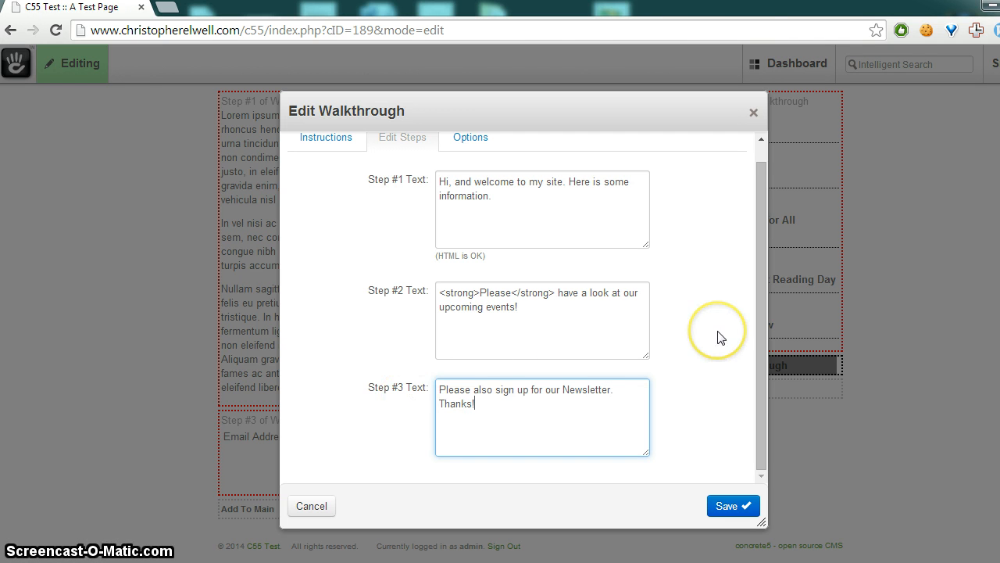
{"action": "scroll", "coordinate": [721, 337], "scroll_direction": "up", "scroll_amount": 1}
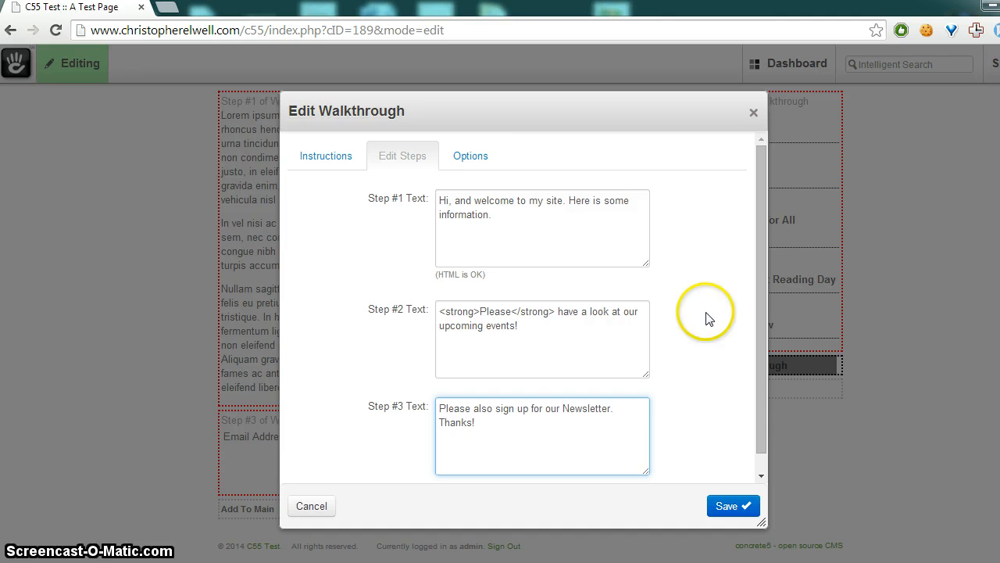
- In the walkthrough options, try auto-starting on every page load and settle on Never
{"action": "left_click", "coordinate": [479, 164]}
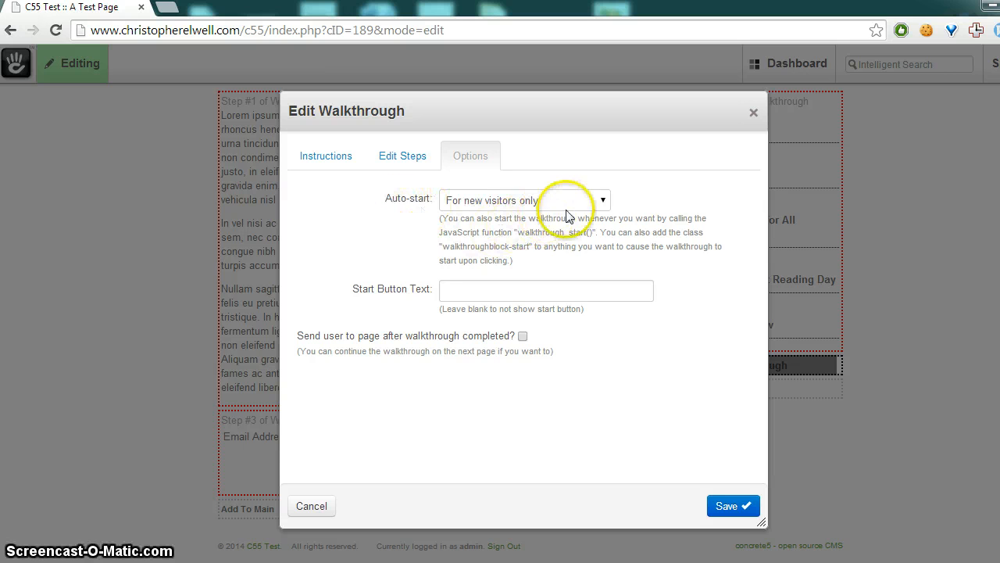
{"action": "left_click", "coordinate": [596, 202]}
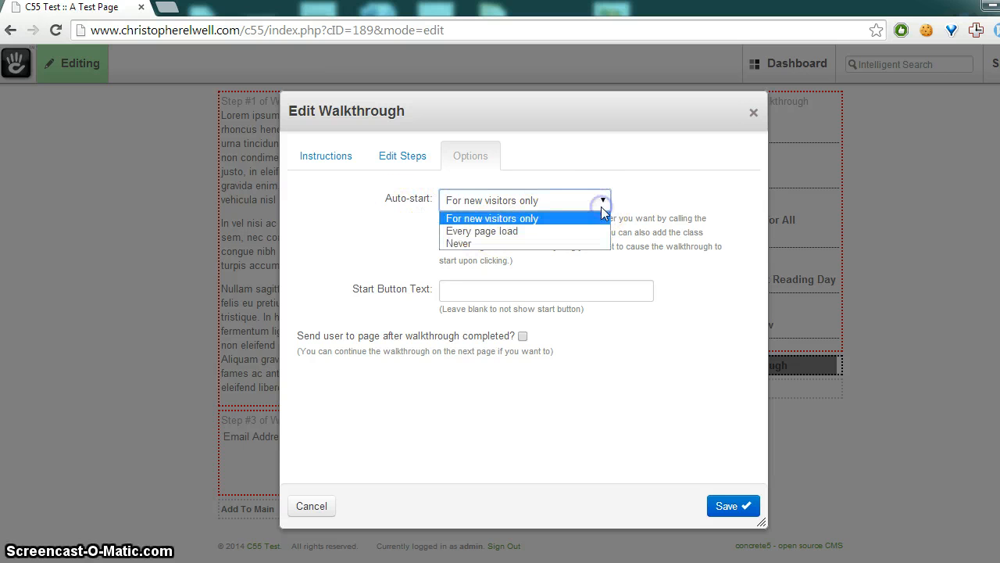
{"action": "left_click", "coordinate": [516, 233]}
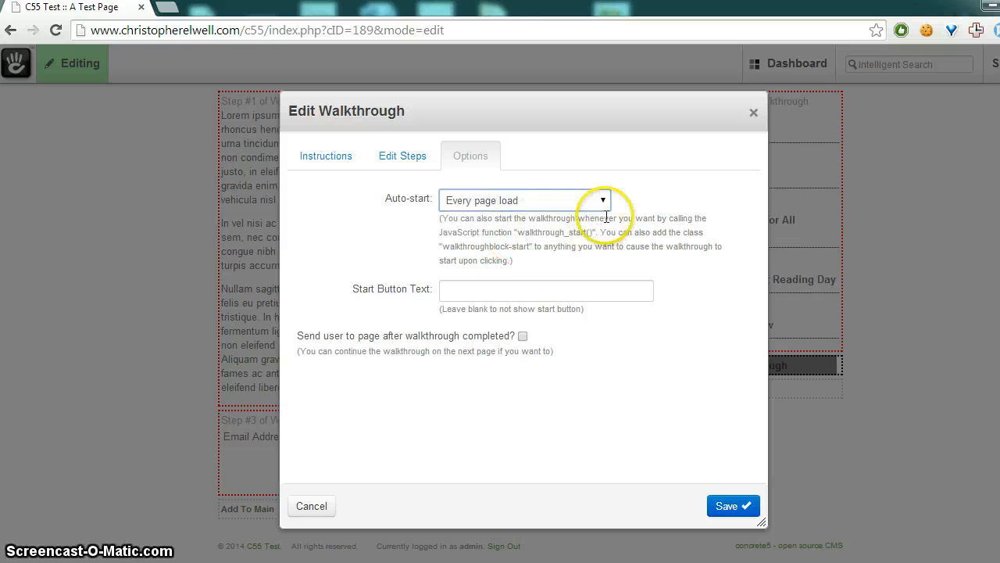
{"action": "left_click", "coordinate": [602, 202]}
{"action": "left_click", "coordinate": [495, 243]}
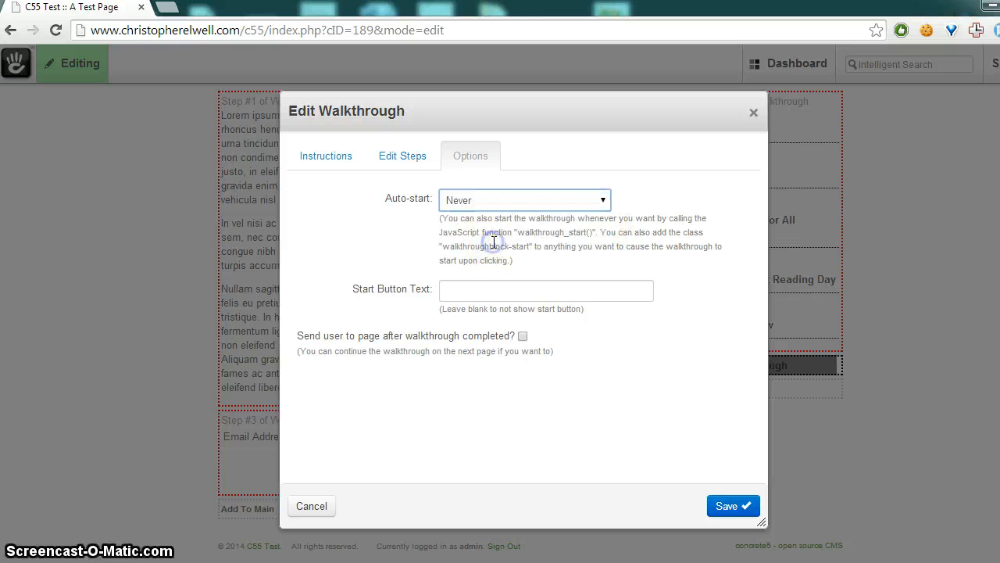
{"action": "left_click", "coordinate": [493, 242]}
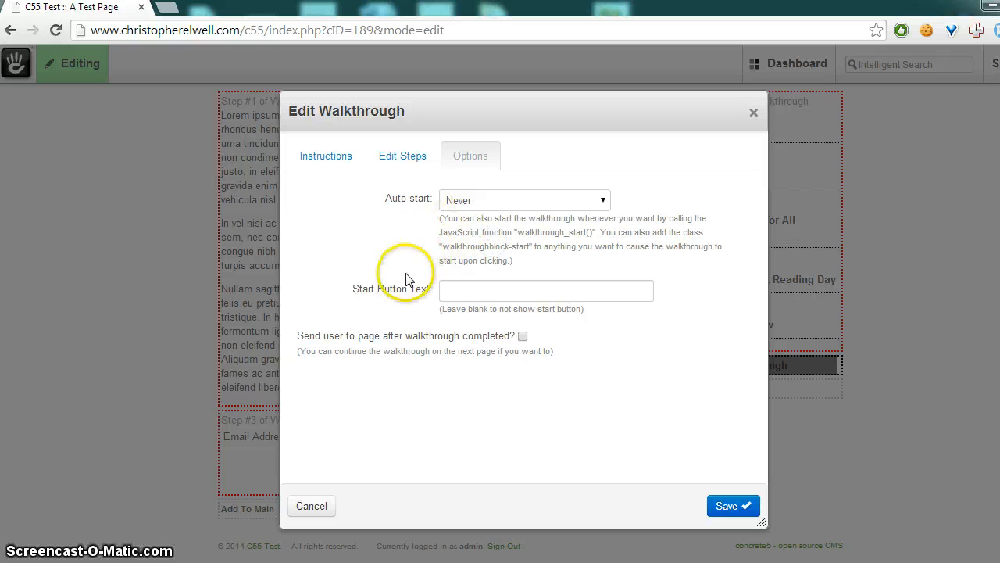
- Set the walkthrough's start button text to "Start Site Walkthrough"
{"action": "left_click_drag", "start_coordinate": [355, 290], "coordinate": [427, 283]}
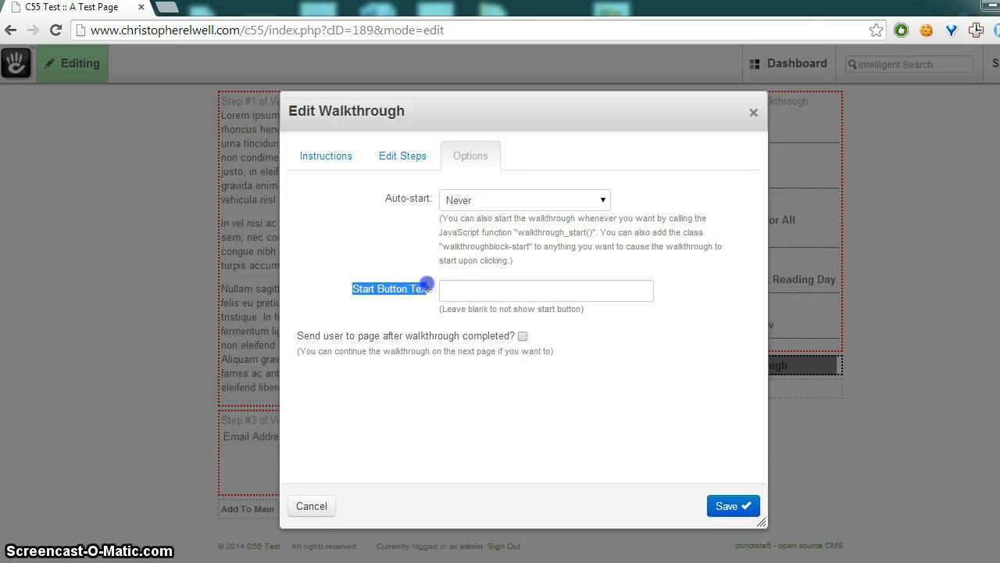
{"action": "left_click", "coordinate": [432, 288]}
{"action": "left_click", "coordinate": [480, 290]}
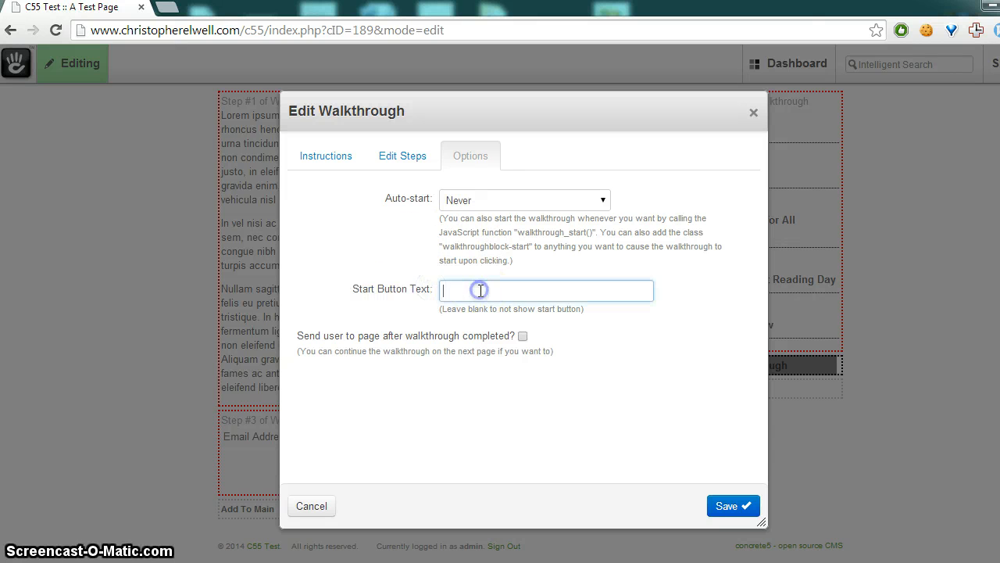
{"action": "type", "text": "Start Site"}
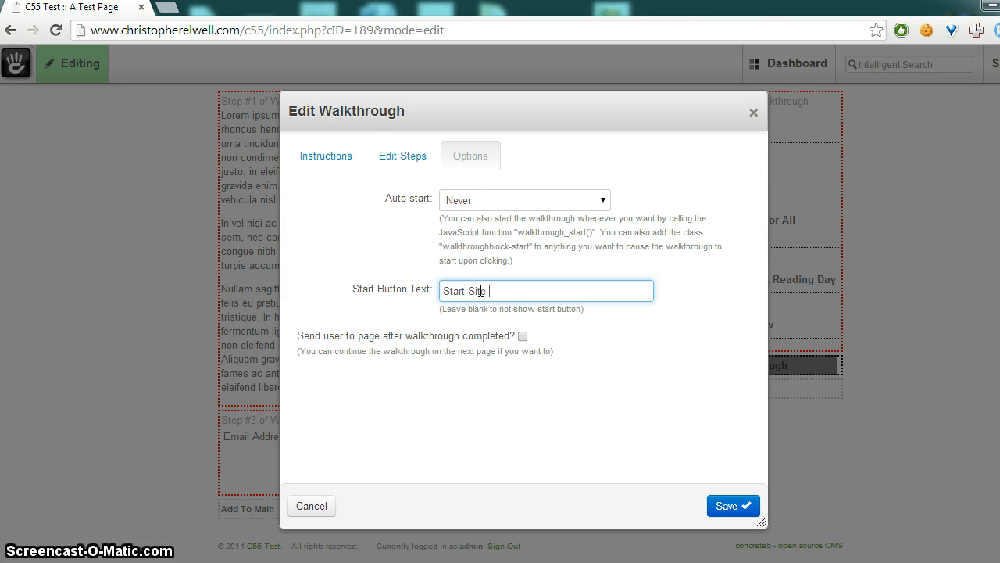
{"action": "type", "text": " Walkthrough"}
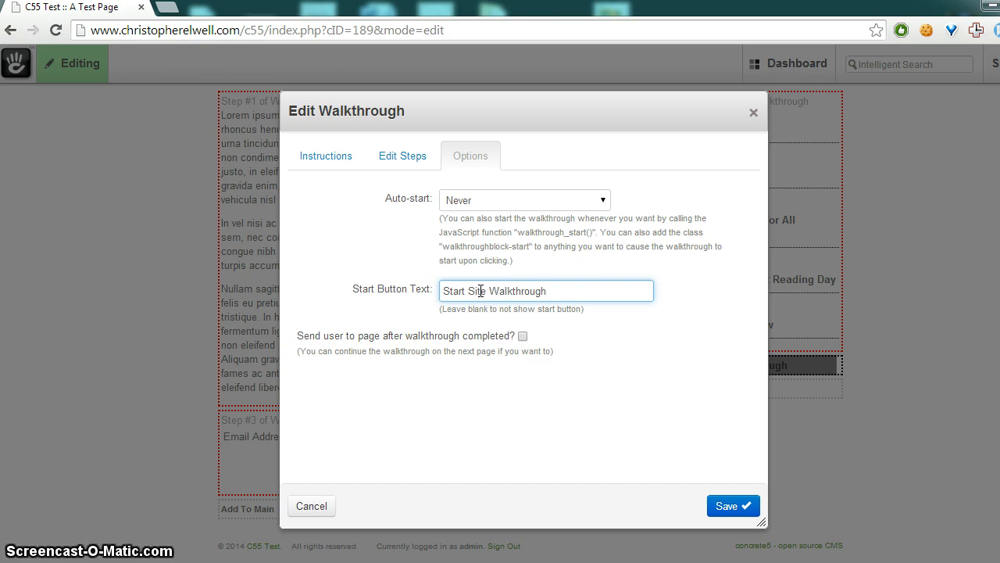
{"action": "left_click", "coordinate": [582, 261]}
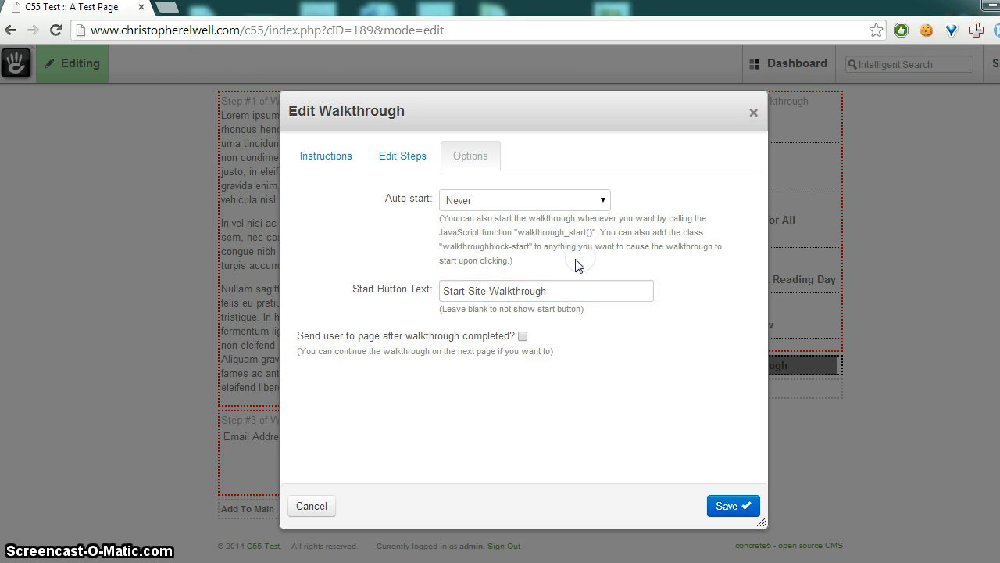
- Examine the auto-start note on launching the walkthrough with the JavaScript function walkthrough_start() or the class walkthroughblock-start
{"action": "left_click_drag", "start_coordinate": [426, 216], "coordinate": [520, 247]}
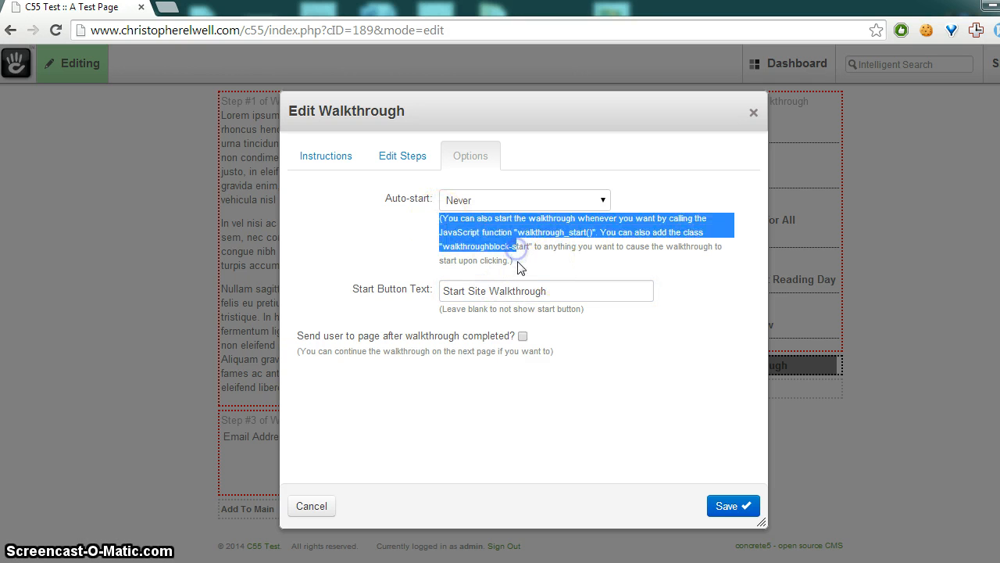
{"action": "left_click", "coordinate": [516, 262]}
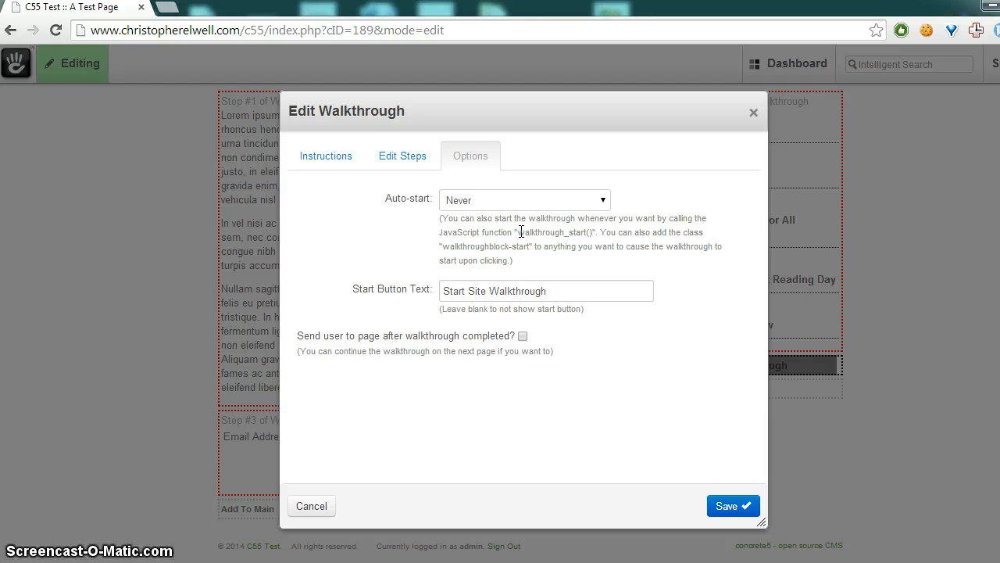
{"action": "left_click_drag", "start_coordinate": [519, 232], "coordinate": [593, 229]}
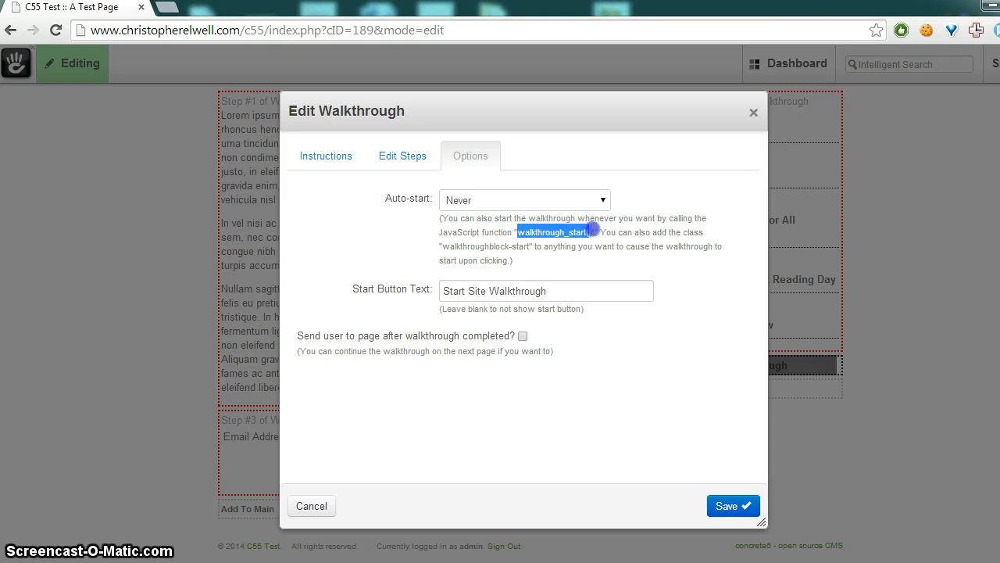
{"action": "left_click", "coordinate": [591, 230]}
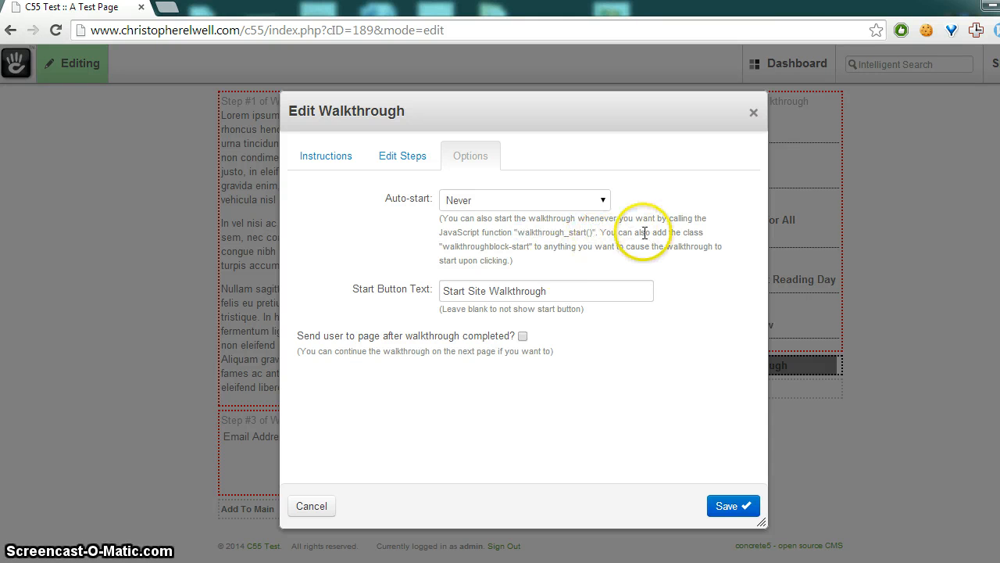
{"action": "left_click_drag", "start_coordinate": [684, 231], "coordinate": [694, 231]}
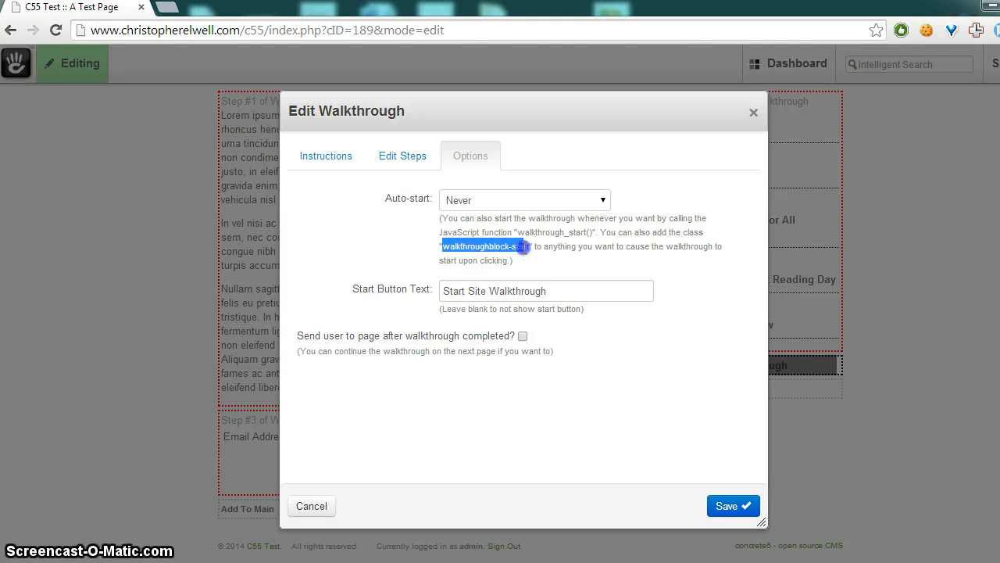
{"action": "left_click", "coordinate": [530, 247]}
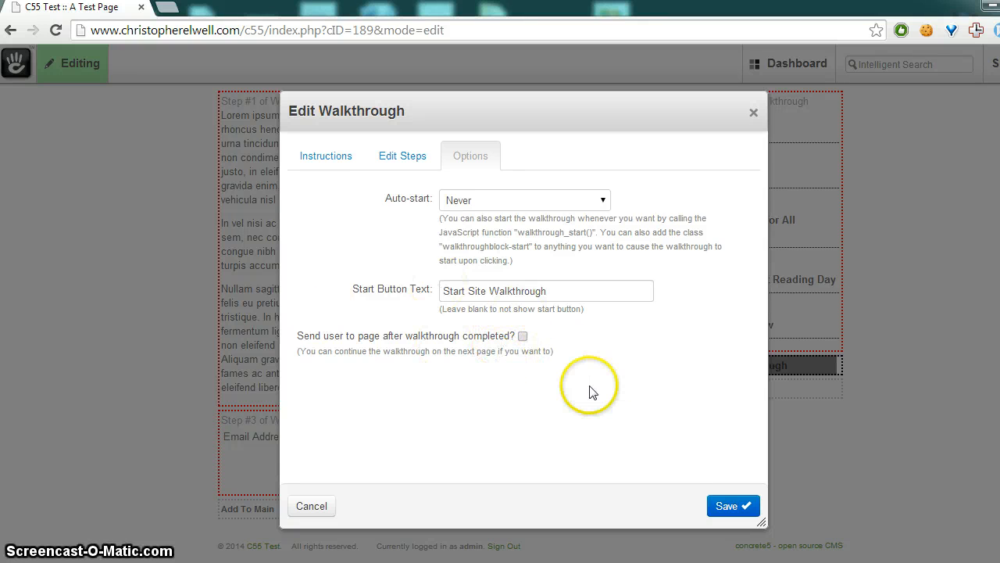
- Save the walkthrough block's options and publish the page edits
{"action": "left_click", "coordinate": [725, 508]}
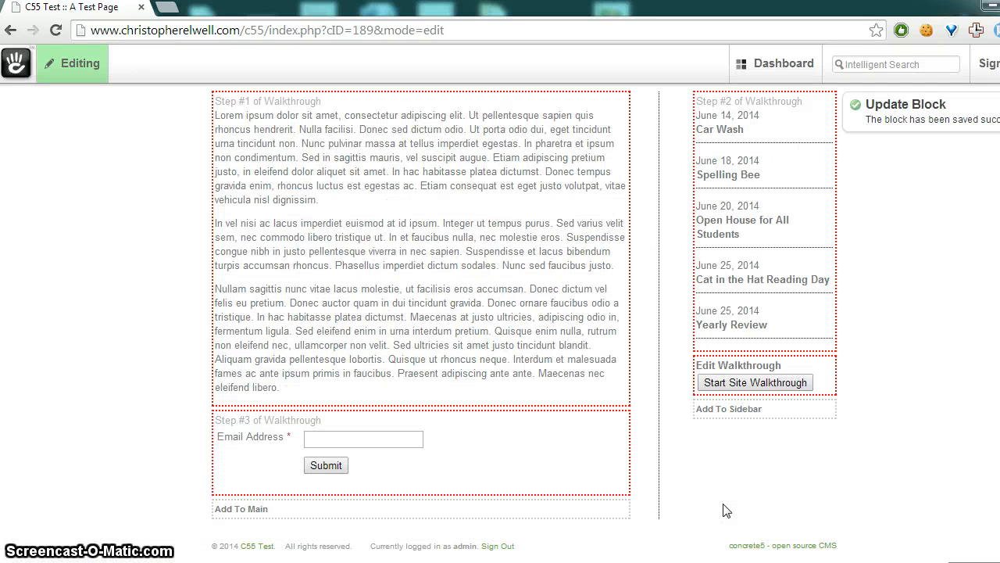
{"action": "left_click", "coordinate": [695, 384]}
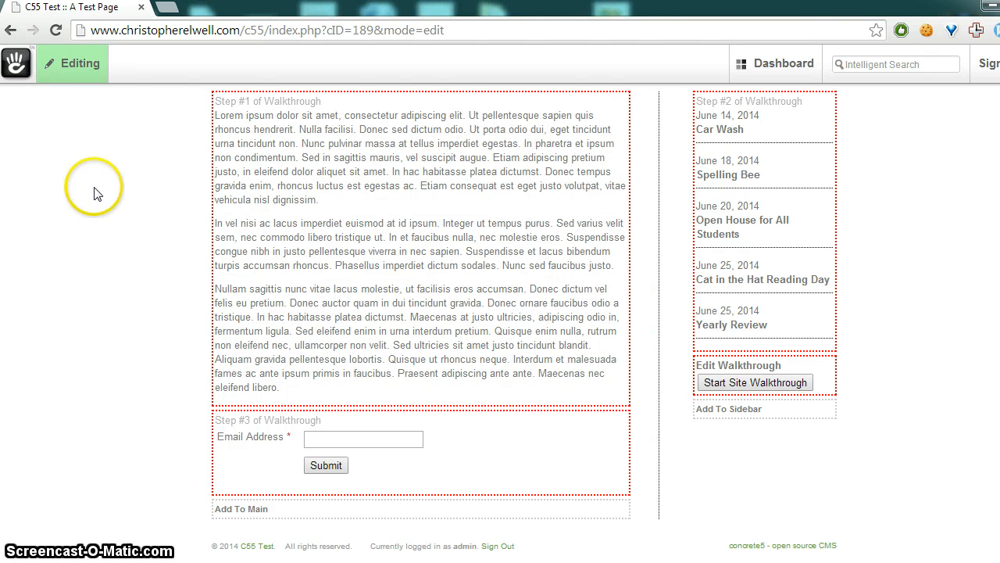
{"action": "left_click", "coordinate": [73, 81]}
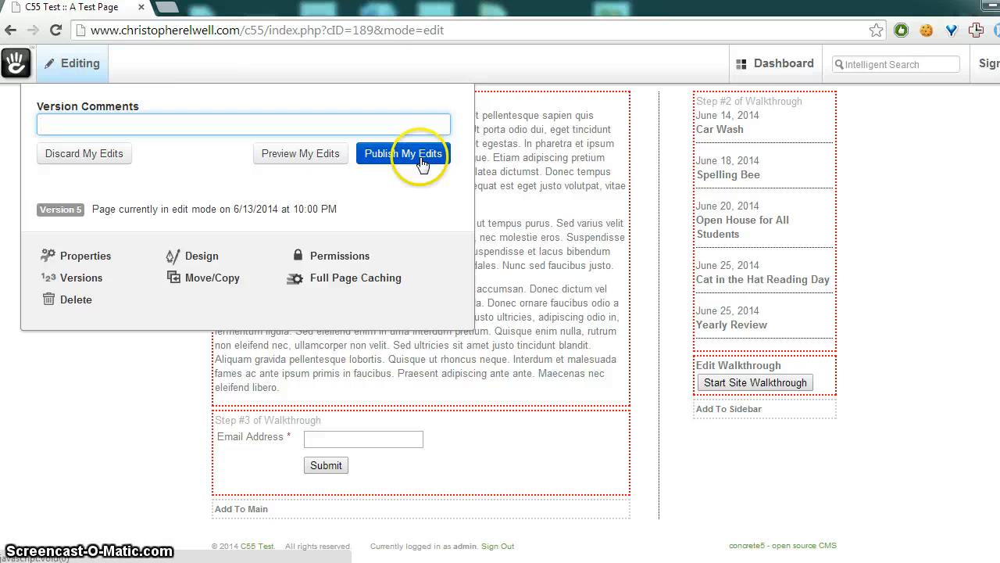
{"action": "left_click", "coordinate": [422, 160]}
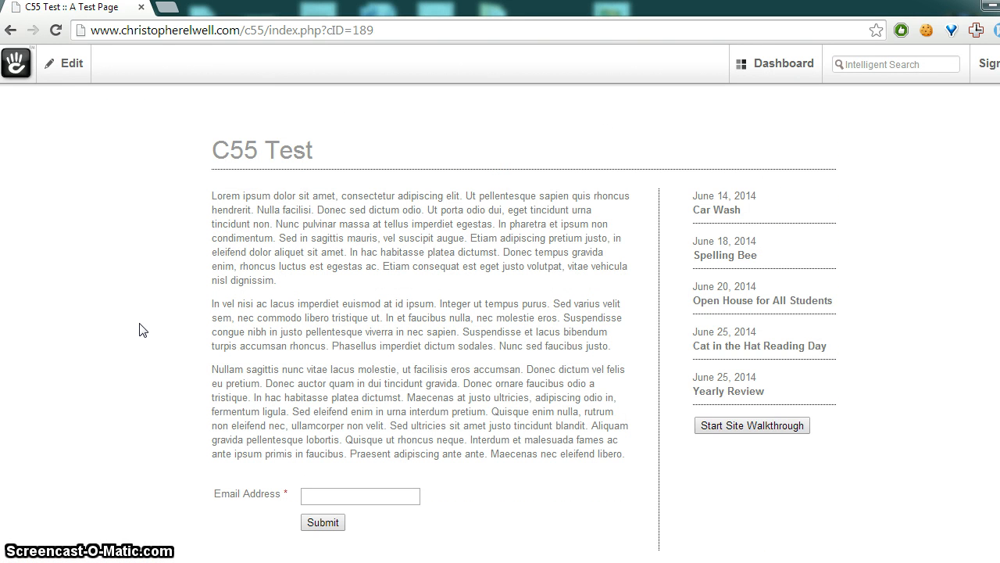
{"action": "scroll", "coordinate": [223, 321], "scroll_direction": "down", "scroll_amount": 1}
{"action": "scroll", "coordinate": [188, 274], "scroll_direction": "up", "scroll_amount": 1}
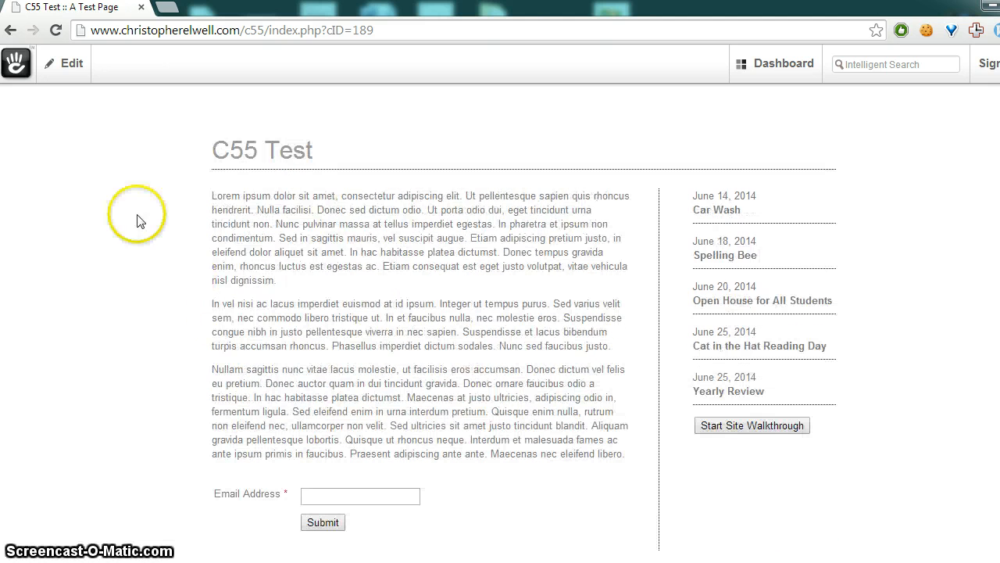
- Reopen the page for editing, set the walkthrough's auto-start to Every page load, and publish the saved change
{"action": "left_click", "coordinate": [69, 62]}
{"action": "left_click", "coordinate": [85, 170]}
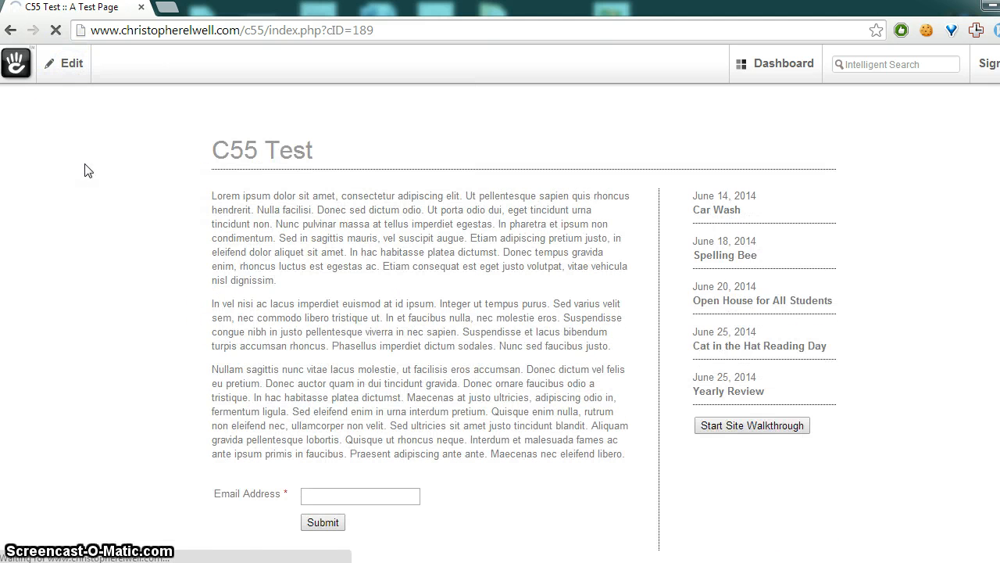
{"action": "scroll", "coordinate": [690, 328], "scroll_direction": "down", "scroll_amount": 1}
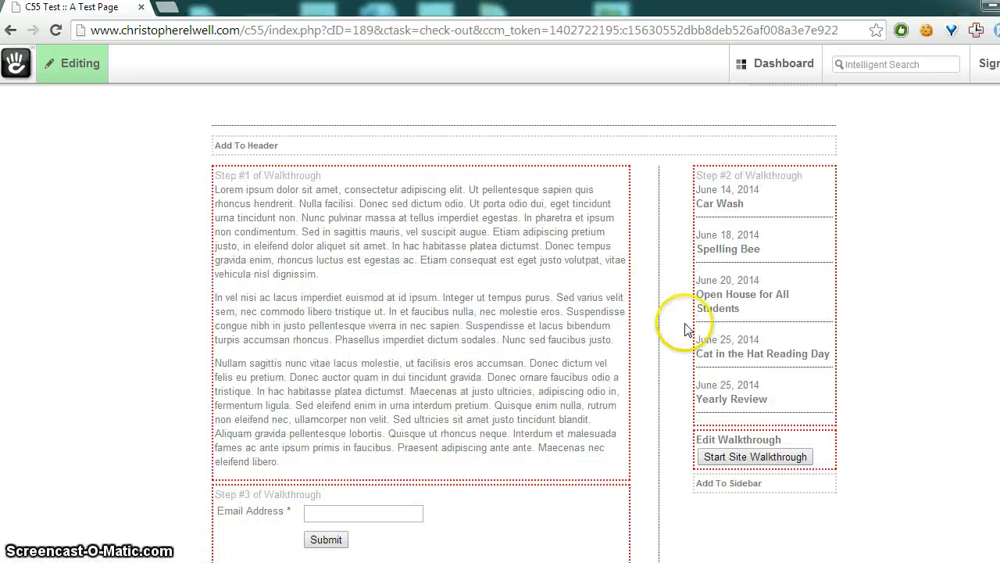
{"action": "left_click", "coordinate": [748, 443]}
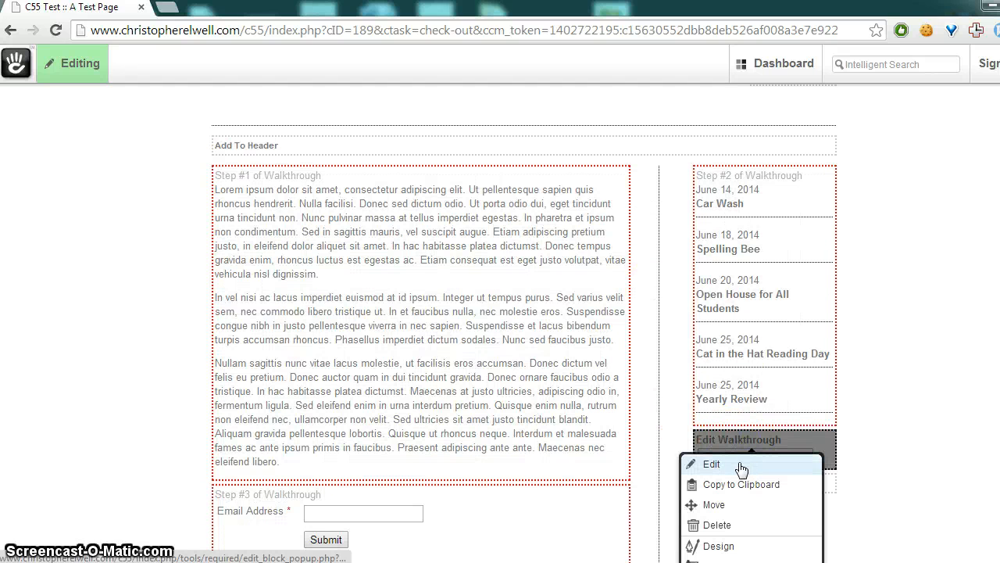
{"action": "left_click", "coordinate": [746, 467]}
{"action": "left_click", "coordinate": [463, 155]}
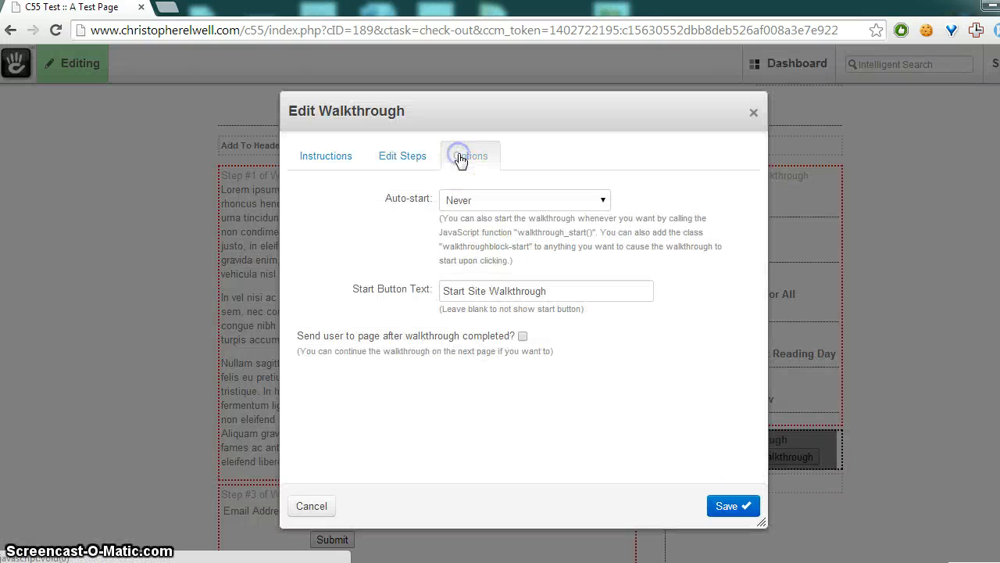
{"action": "left_click", "coordinate": [576, 204]}
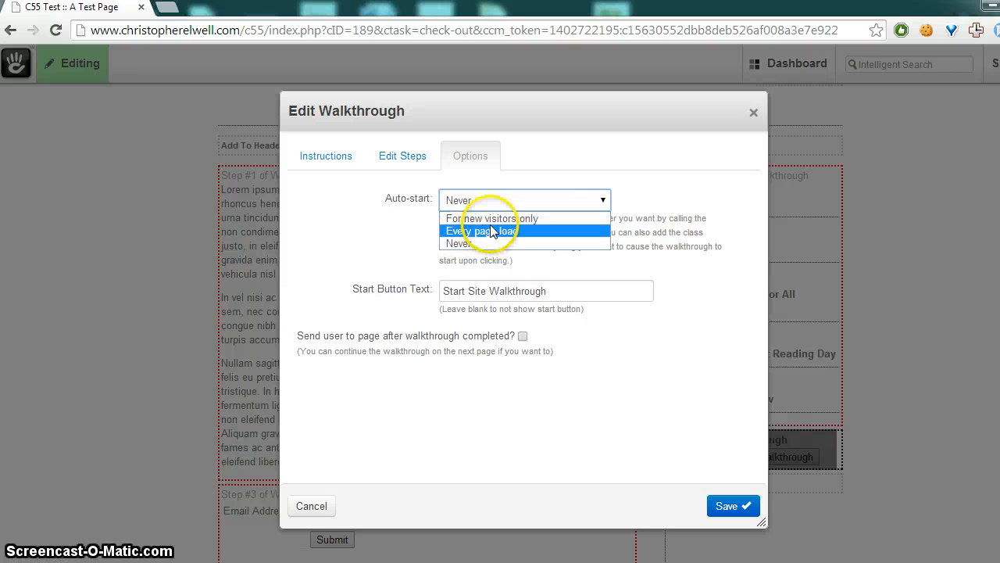
{"action": "left_click", "coordinate": [520, 232]}
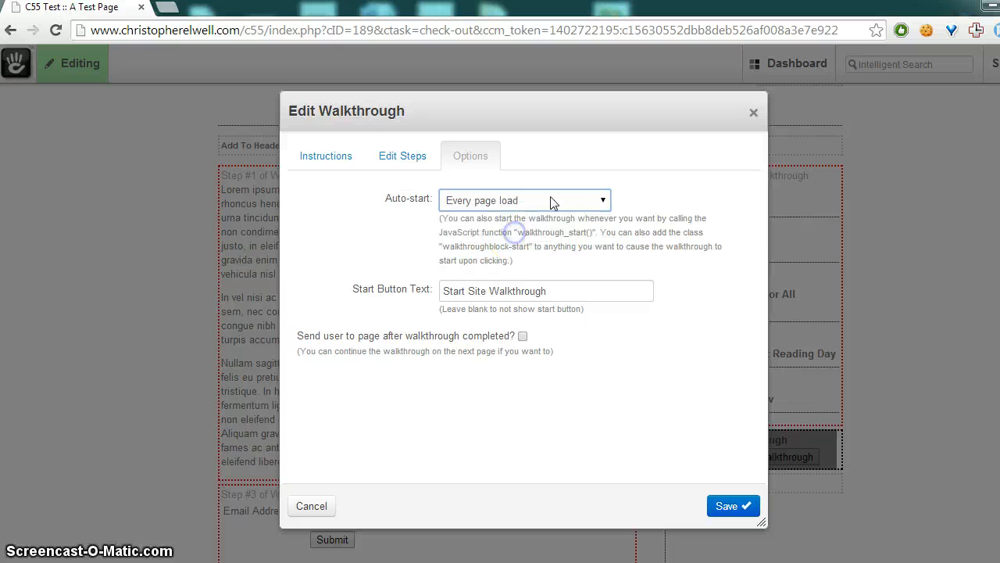
{"action": "left_click", "coordinate": [713, 283]}
{"action": "left_click", "coordinate": [726, 505]}
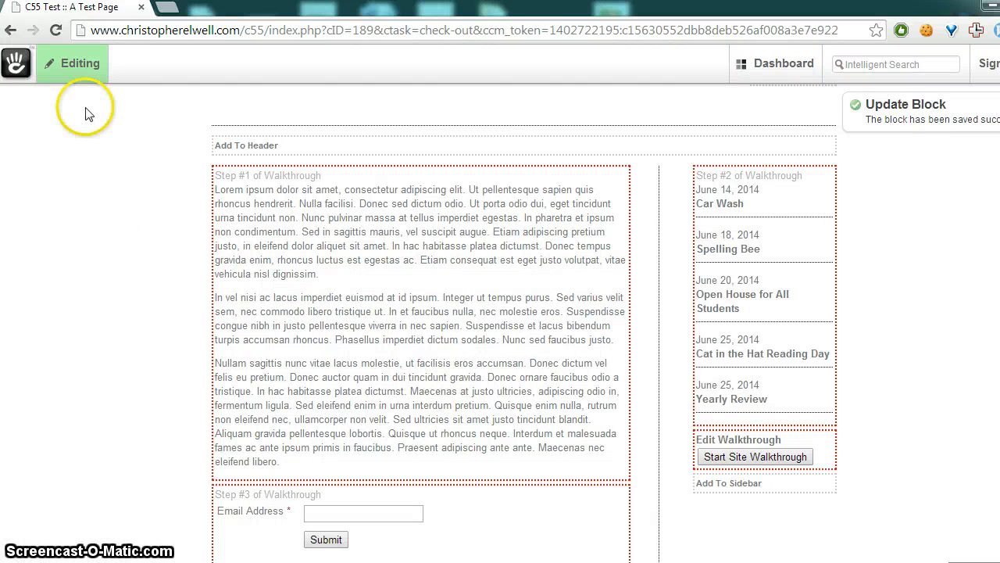
{"action": "left_click", "coordinate": [78, 64]}
{"action": "left_click", "coordinate": [404, 160]}
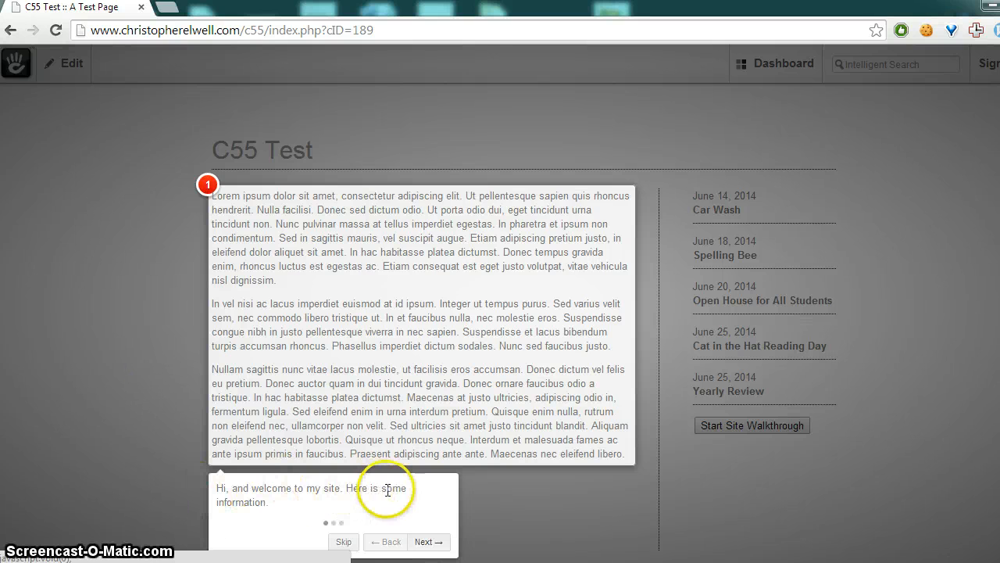
- Play the walkthrough on the published page through steps 2 and 3, checking the bold "Please", and finish it
{"action": "left_click", "coordinate": [440, 550]}
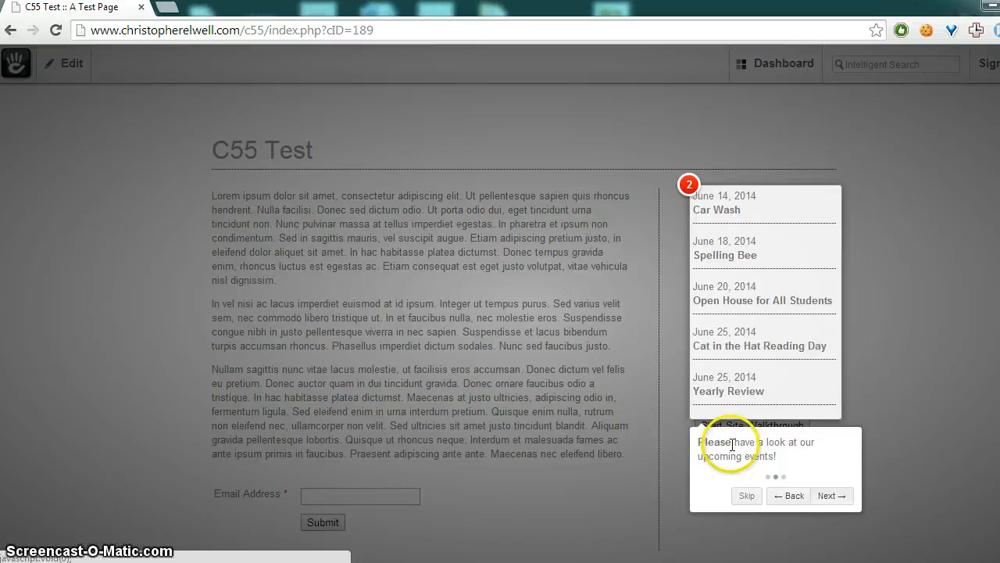
{"action": "left_click_drag", "start_coordinate": [732, 443], "coordinate": [702, 442]}
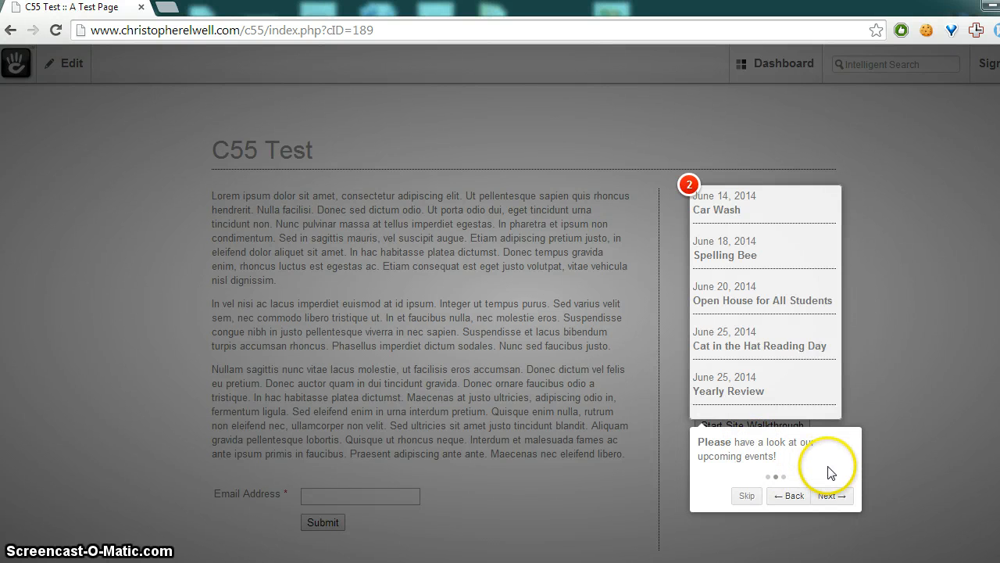
{"action": "key", "text": "Left"}
{"action": "key", "text": "Right"}
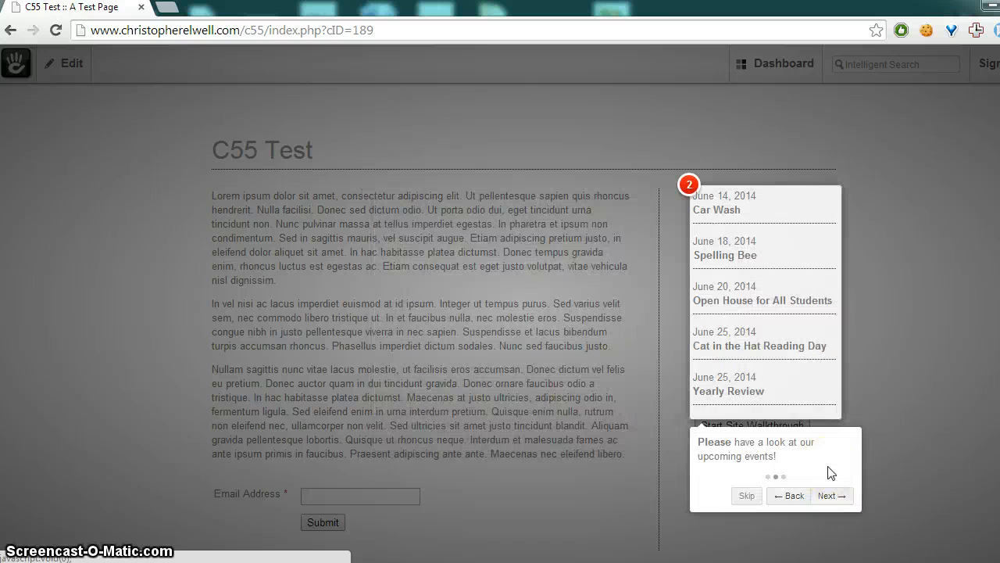
{"action": "left_click", "coordinate": [841, 496]}
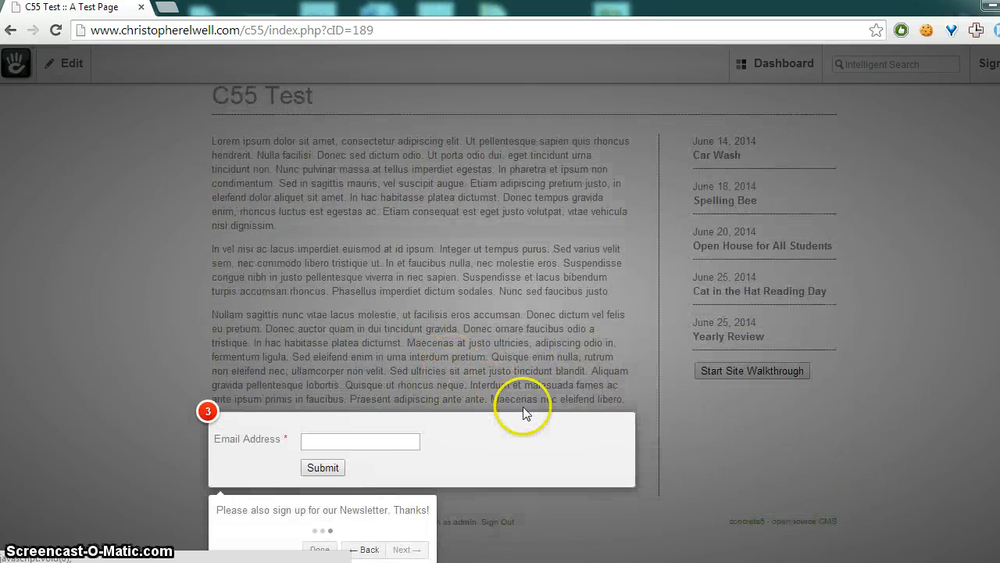
{"action": "left_click", "coordinate": [320, 550]}
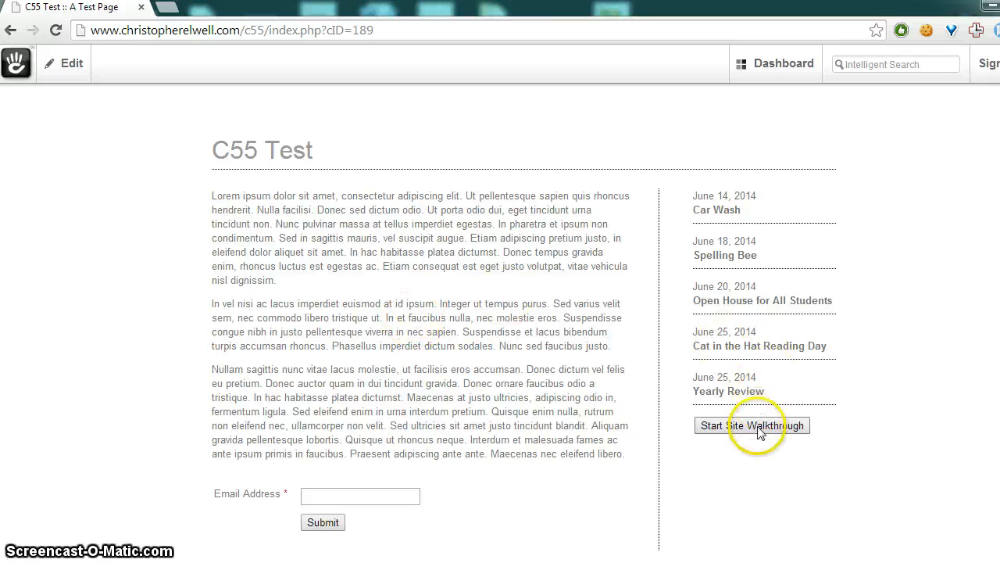
- Test the Start Site Walkthrough button on the page and skip the walkthrough at its first step
{"action": "left_click", "coordinate": [757, 426]}
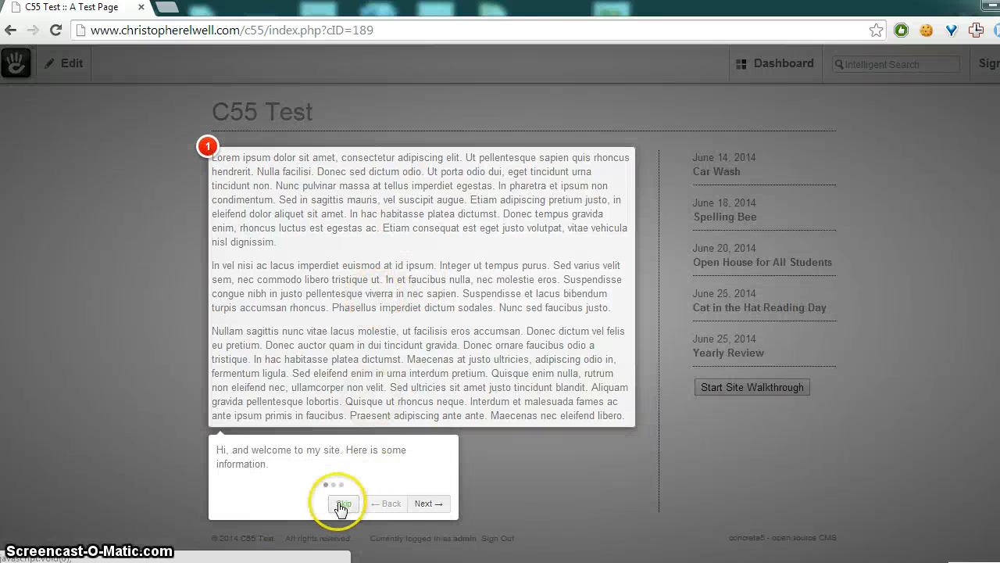
{"action": "left_click", "coordinate": [341, 503]}
{"action": "left_click", "coordinate": [541, 435]}
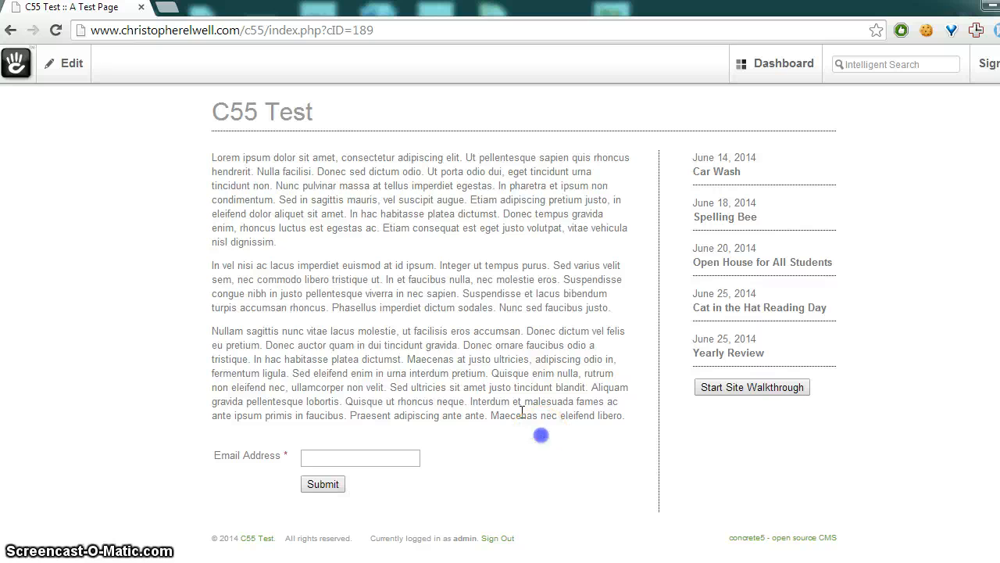
{"action": "left_click", "coordinate": [494, 423]}
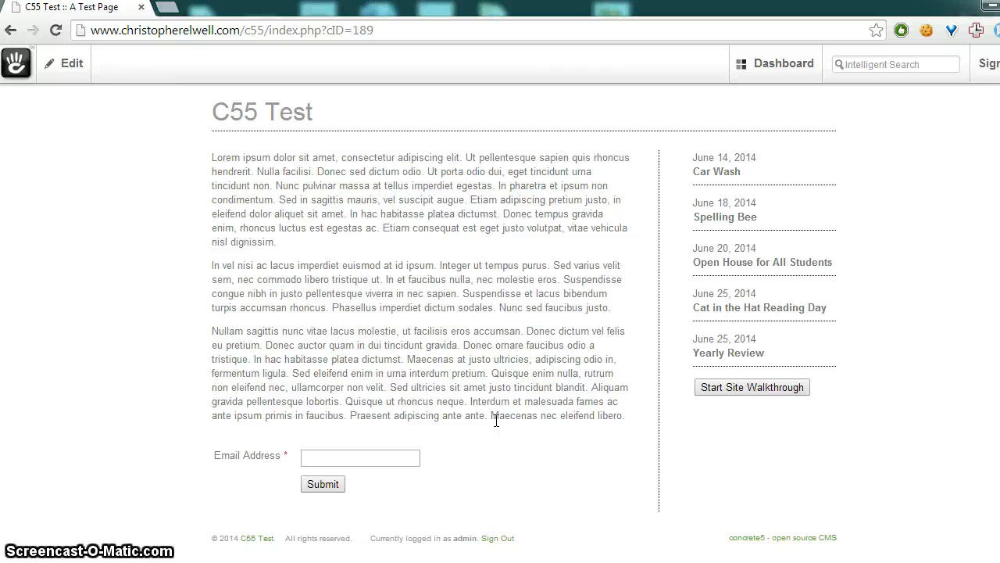
{"action": "left_click", "coordinate": [428, 419]}
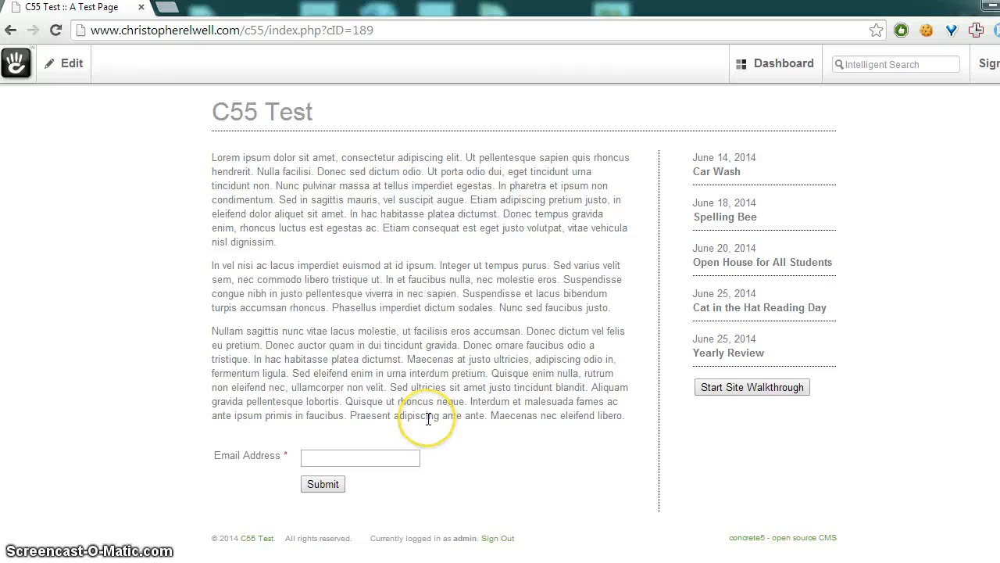